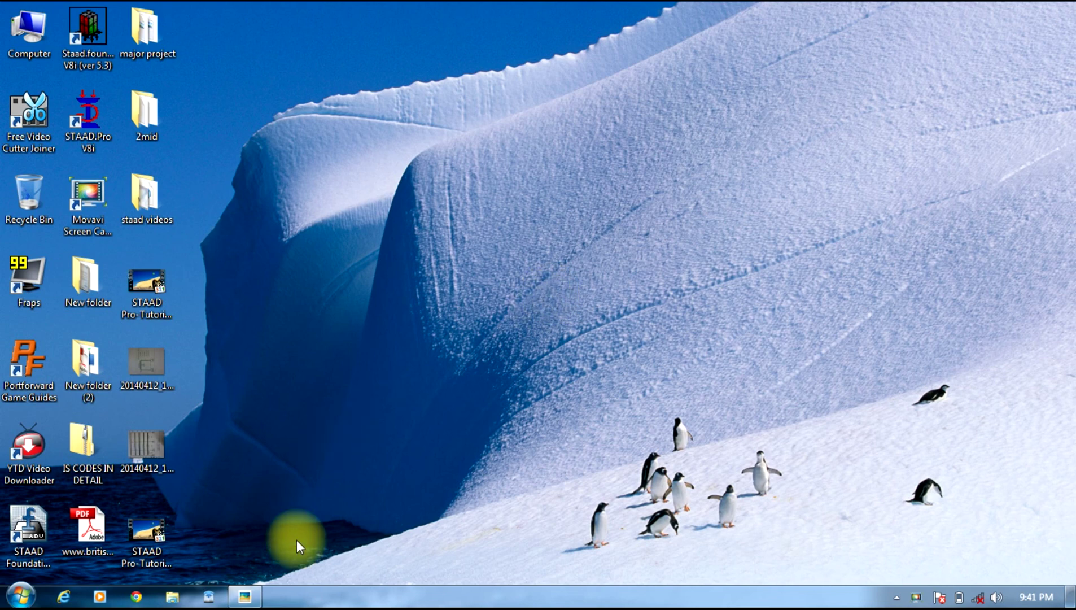
Review the portal frame sketch, then launch STAAD.Pro V8i.
{"action": "left_click", "coordinate": [247, 596]}
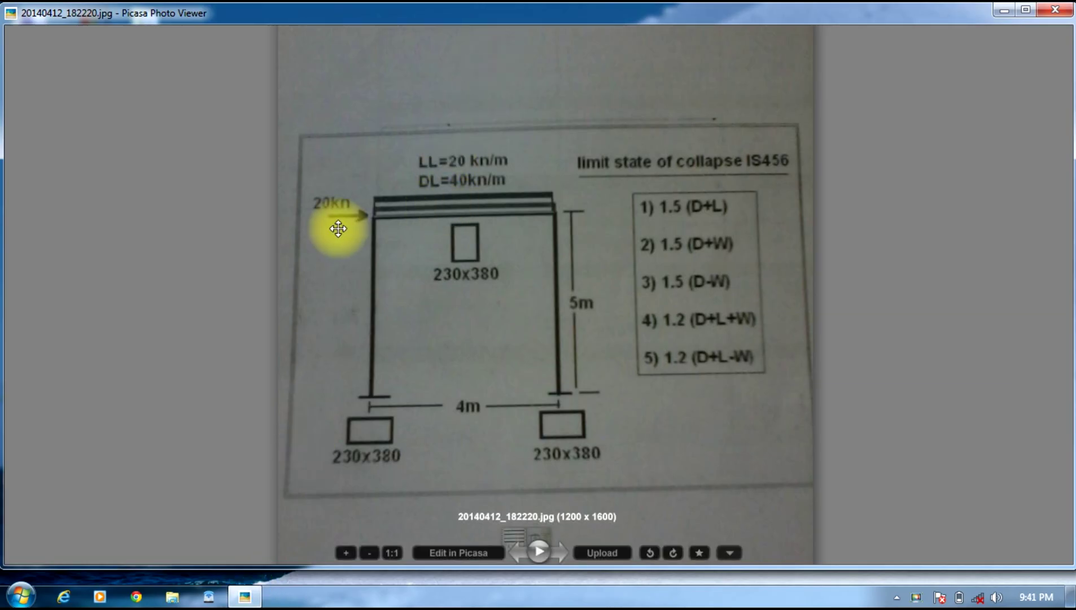
{"action": "left_click", "coordinate": [1004, 10]}
{"action": "double_click", "coordinate": [95, 129]}
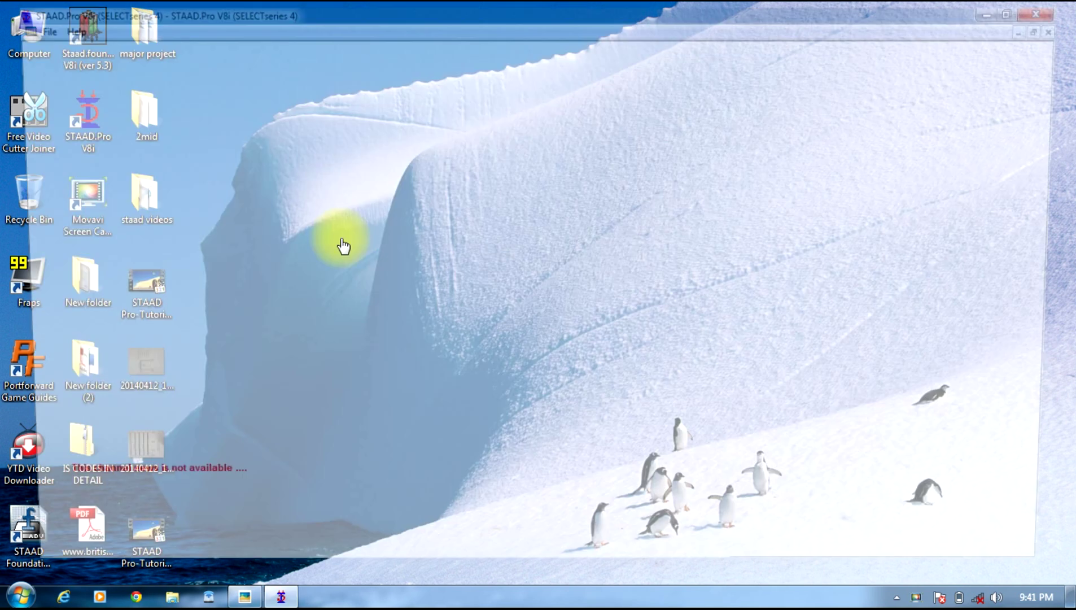
Create a new Plane structure file 'ywery' in metres and kilonewtons, ready to add beams.
{"action": "left_click", "coordinate": [79, 158]}
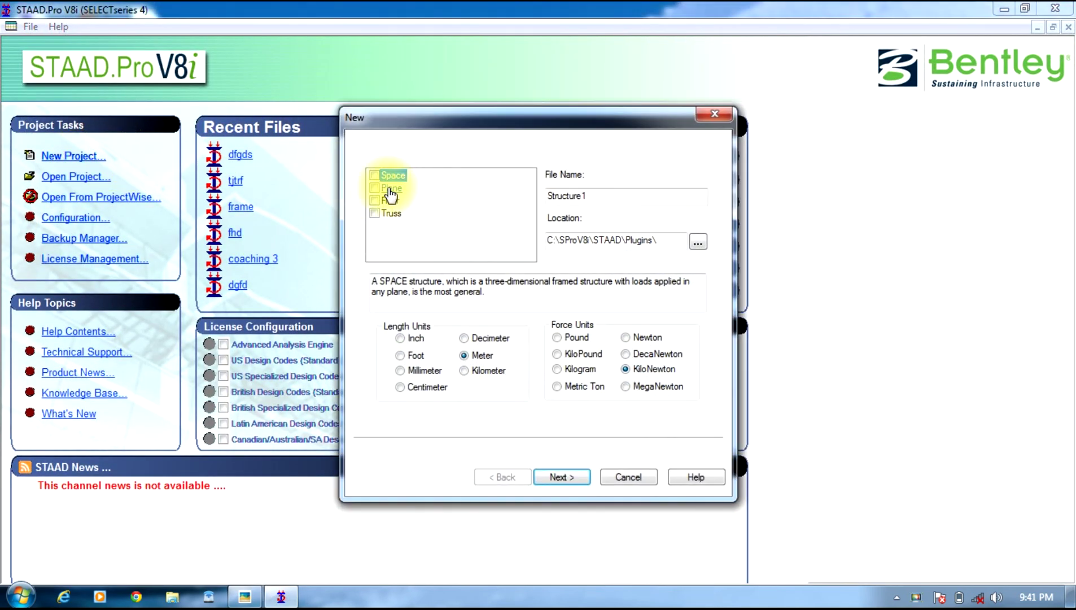
{"action": "left_click", "coordinate": [389, 192]}
{"action": "double_click", "coordinate": [644, 197]}
{"action": "type", "text": "ywery"}
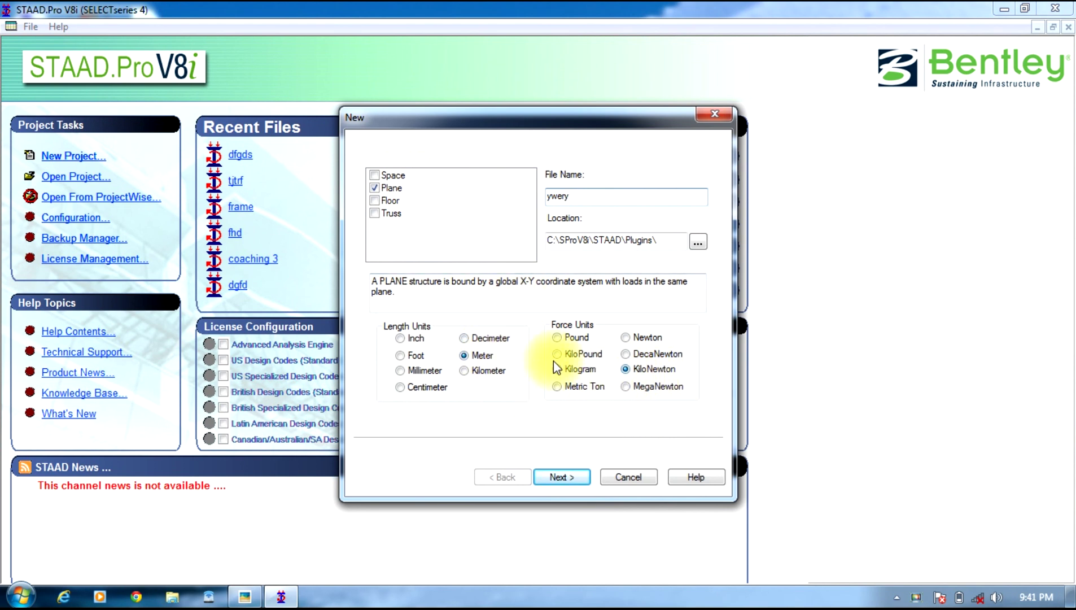
{"action": "left_click", "coordinate": [570, 477]}
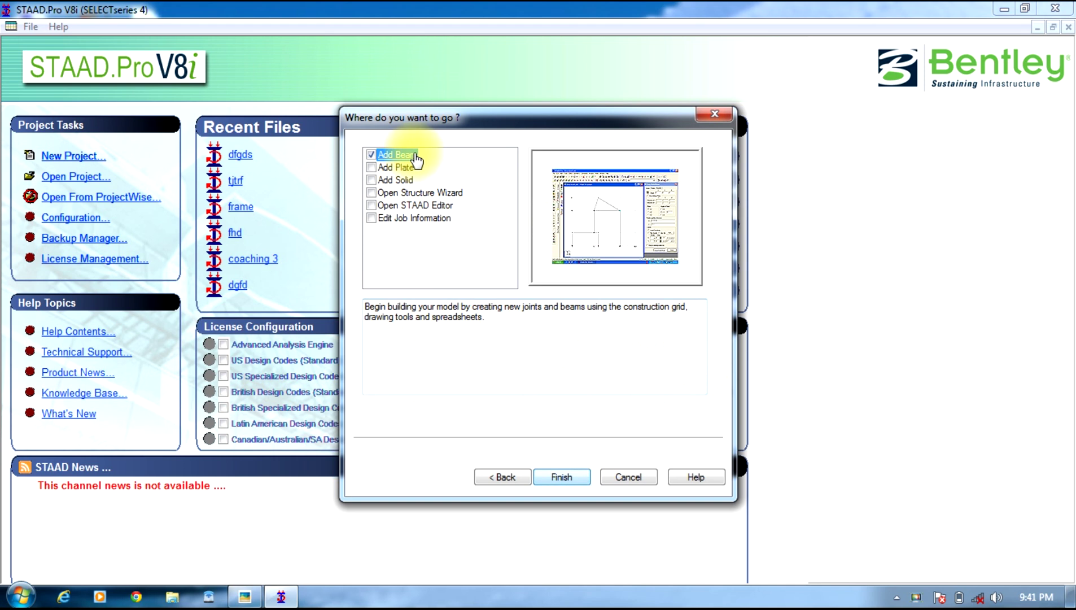
{"action": "left_click", "coordinate": [561, 483]}
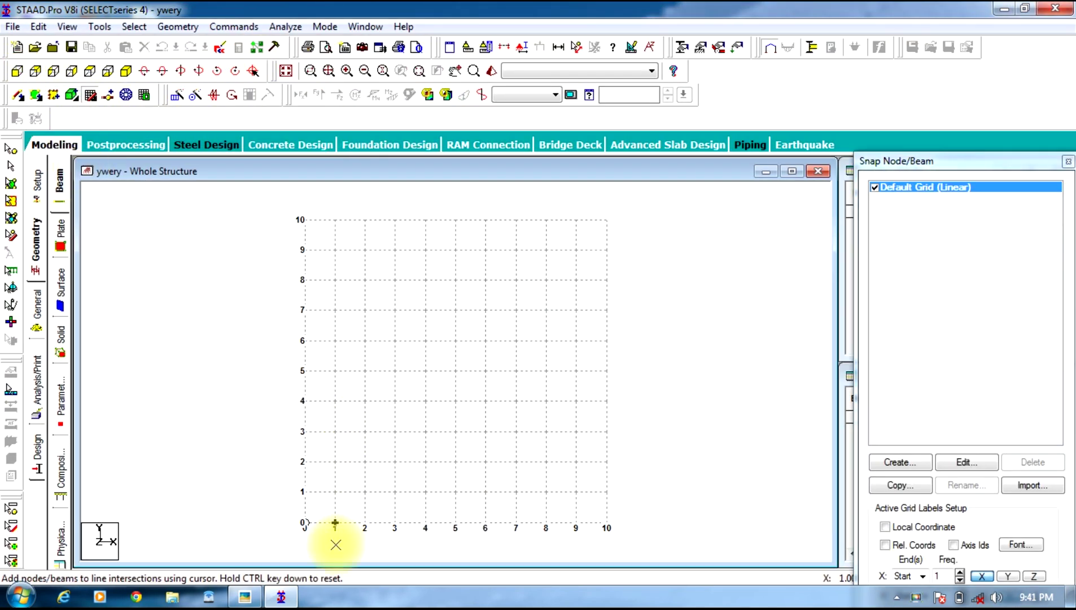
Draw beams from (0,0) to (0,5), across to (4,5), and down to (4,0).
{"action": "left_click", "coordinate": [244, 597]}
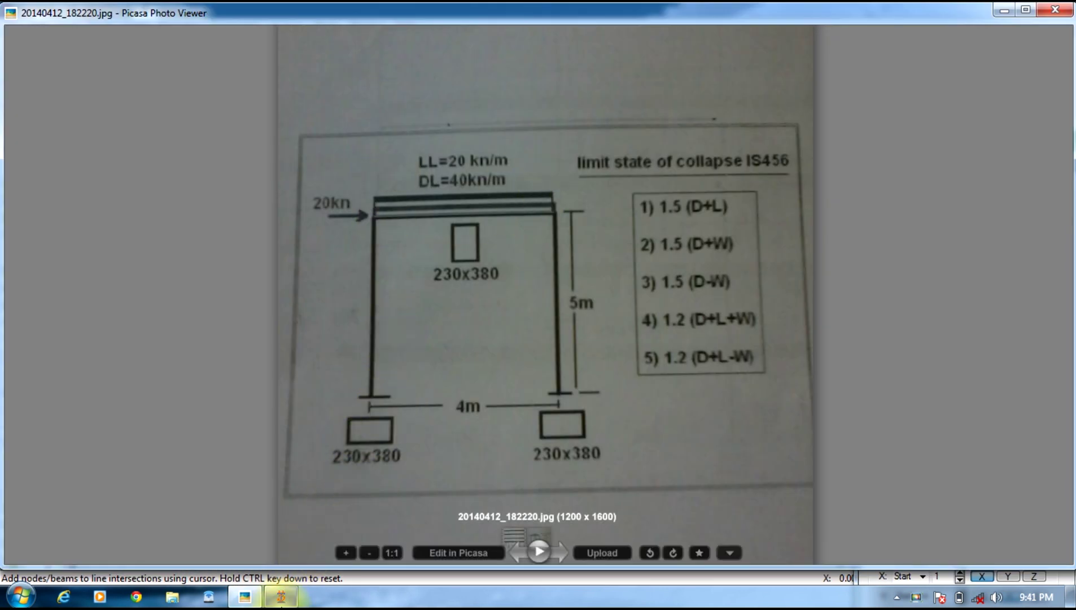
{"action": "left_click", "coordinate": [281, 596]}
{"action": "left_click", "coordinate": [306, 522]}
{"action": "left_click", "coordinate": [305, 401]}
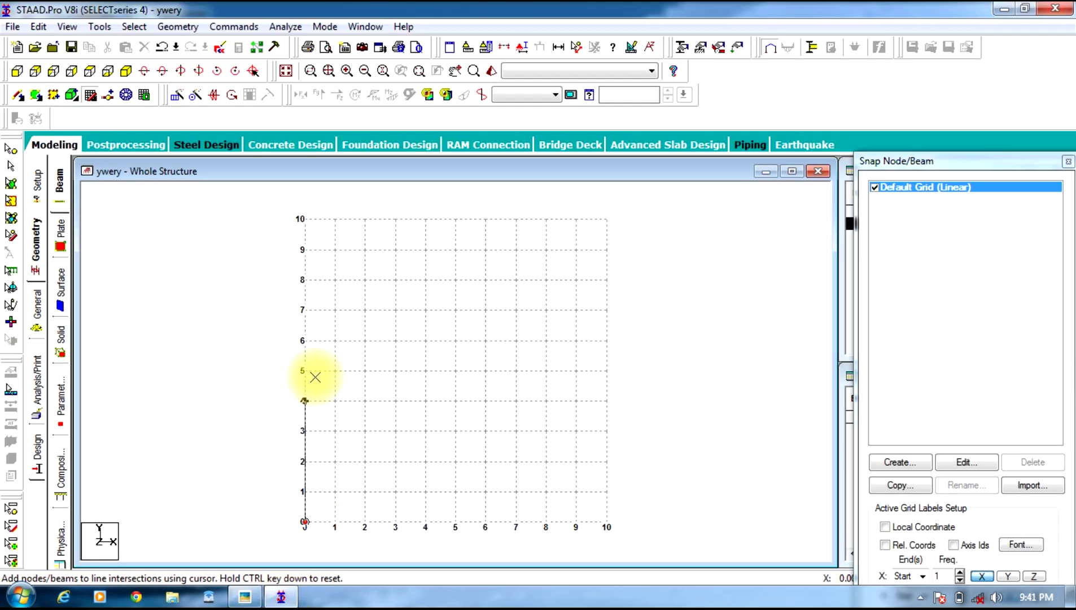
{"action": "left_click", "coordinate": [305, 370]}
{"action": "left_click", "coordinate": [426, 371]}
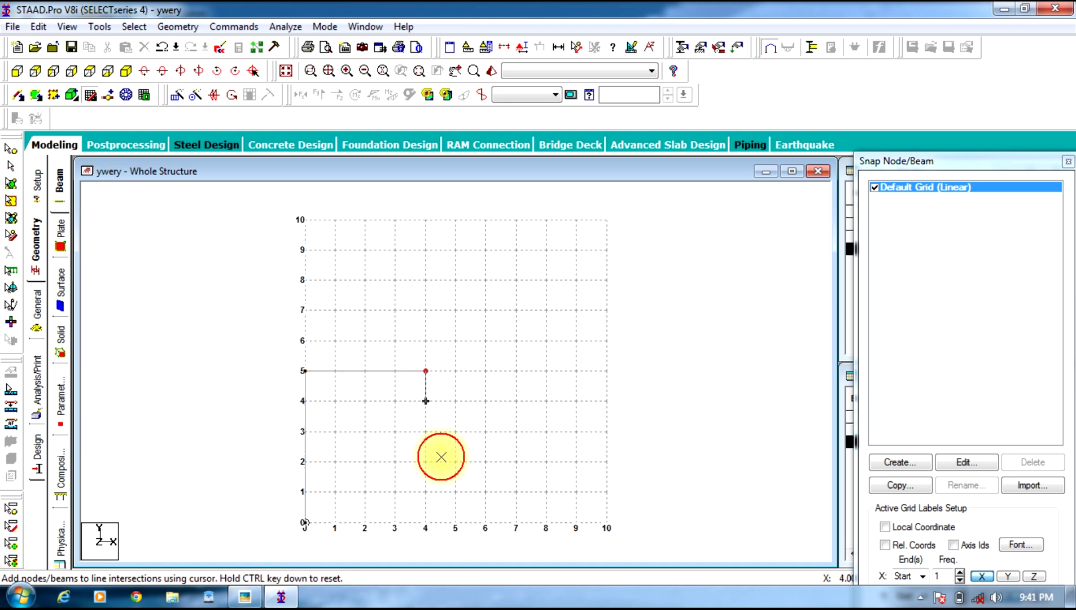
{"action": "left_click", "coordinate": [425, 522]}
{"action": "key", "text": "Escape"}
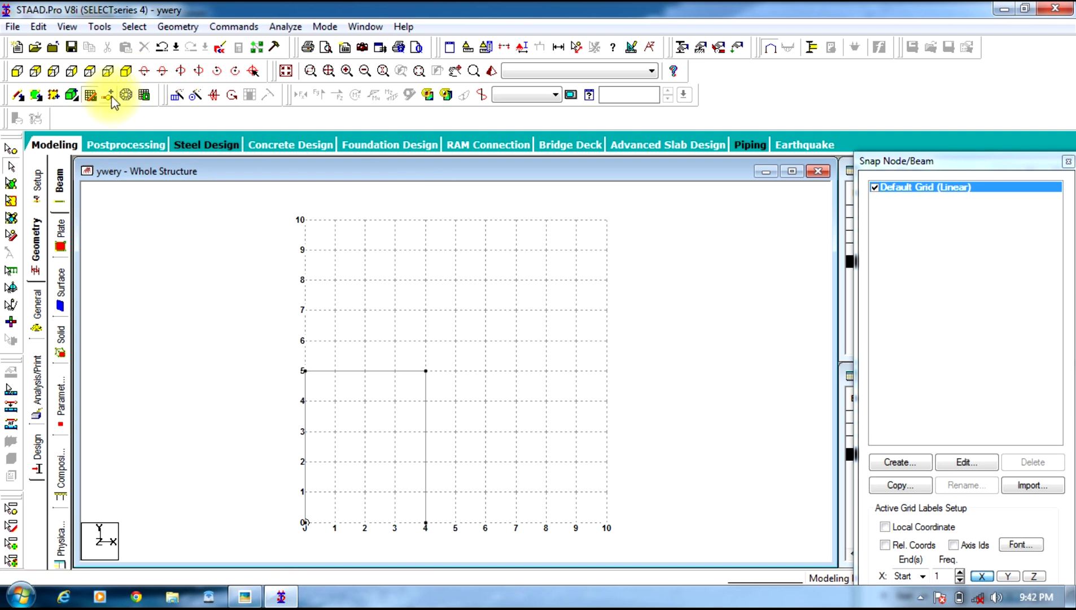
{"action": "left_click", "coordinate": [92, 96]}
{"action": "left_click", "coordinate": [36, 305]}
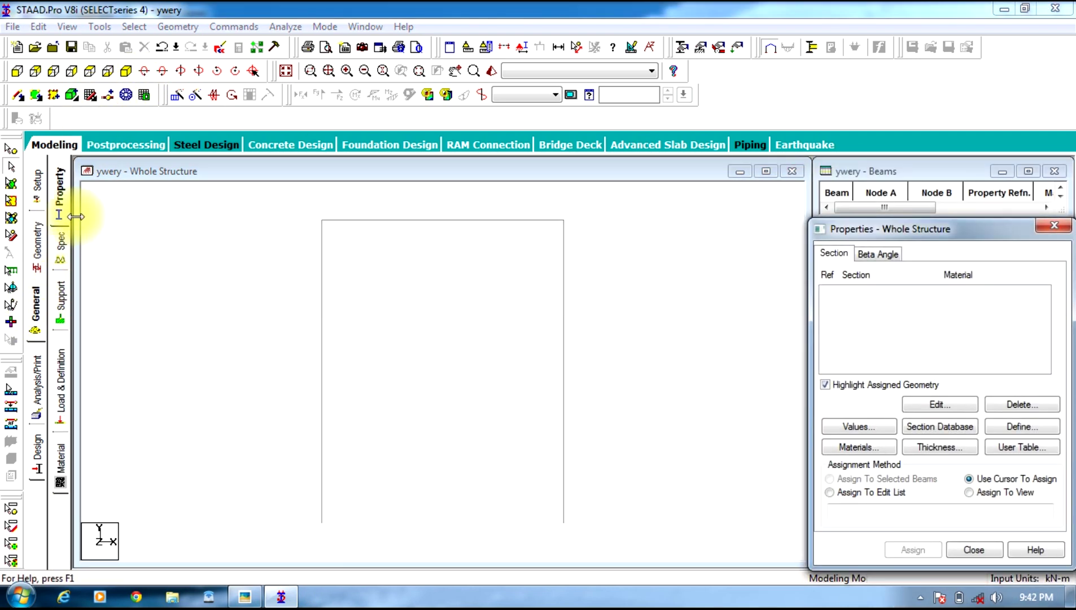
Define a concrete rectangular section with YD 0.38 m and ZD 0.23 m.
{"action": "left_click", "coordinate": [1005, 426]}
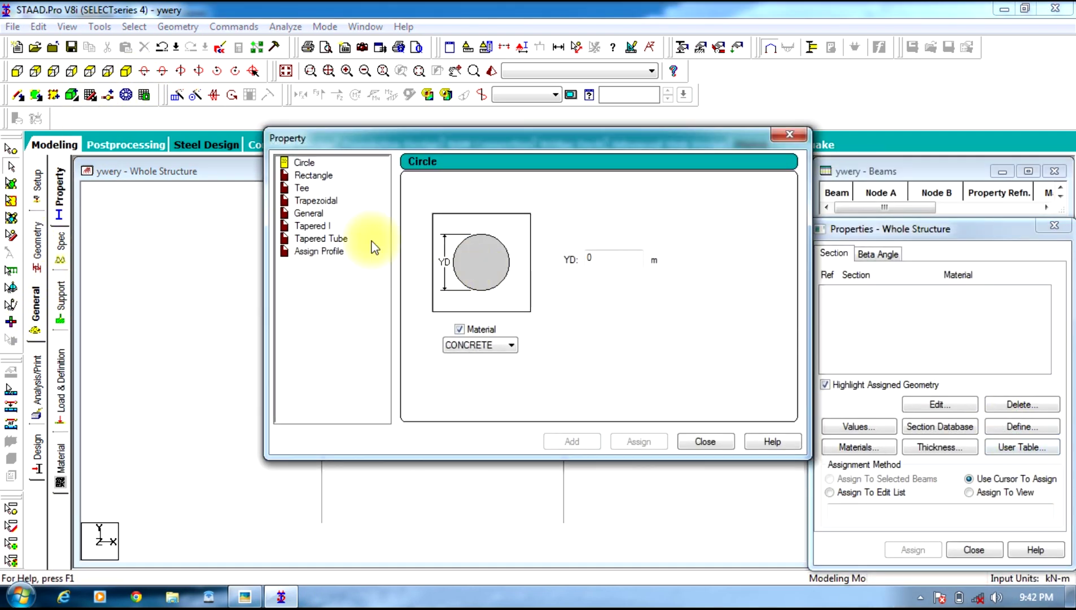
{"action": "left_click", "coordinate": [312, 176]}
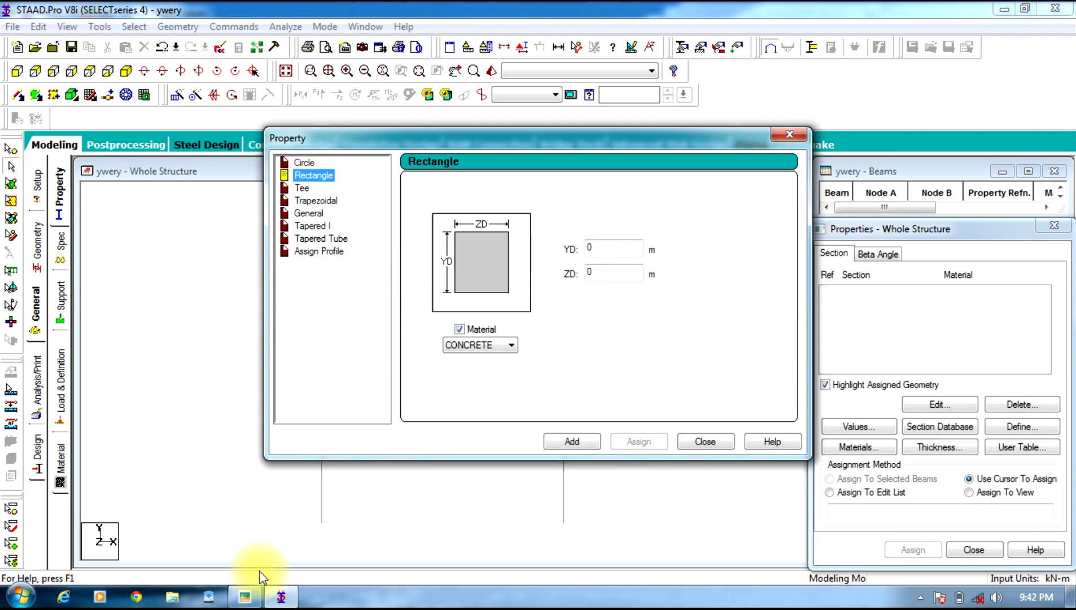
{"action": "left_click", "coordinate": [244, 597]}
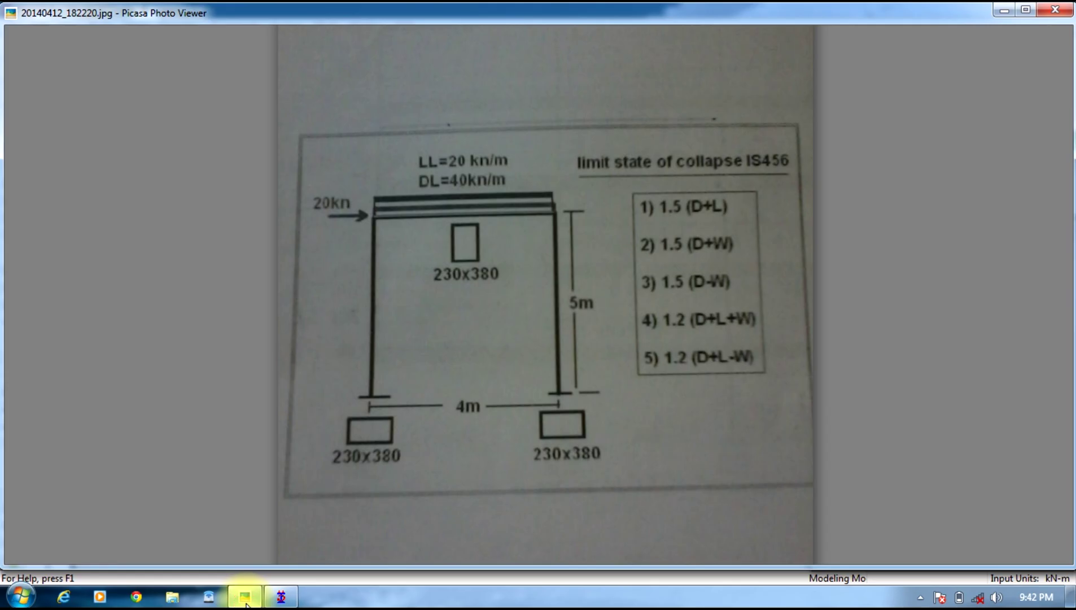
{"action": "left_click", "coordinate": [246, 599]}
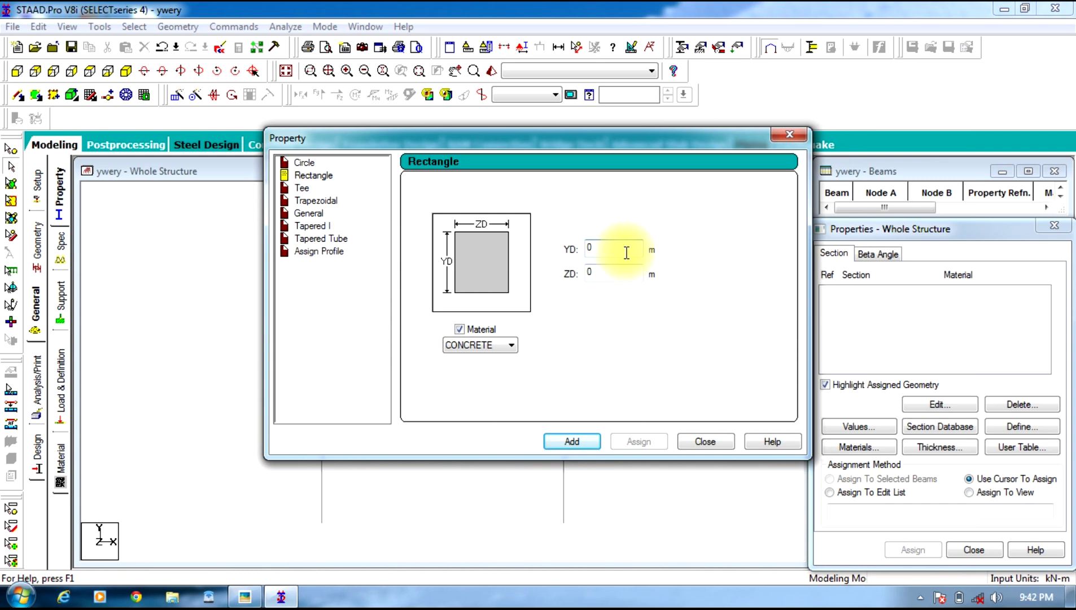
{"action": "type", "text": ".38"}
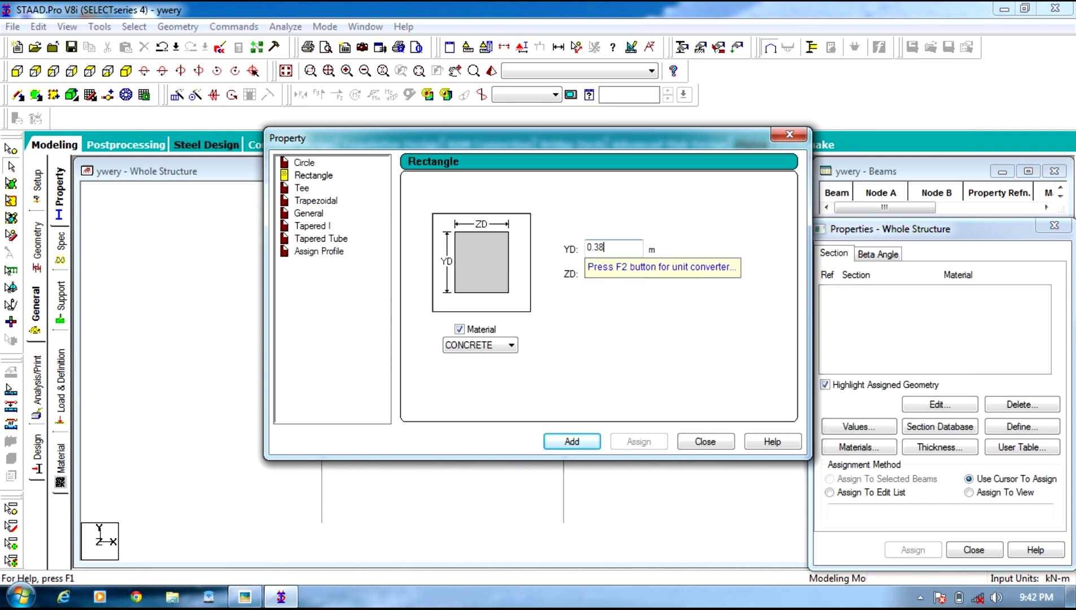
{"action": "left_click", "coordinate": [617, 279]}
{"action": "type", "text": ".23"}
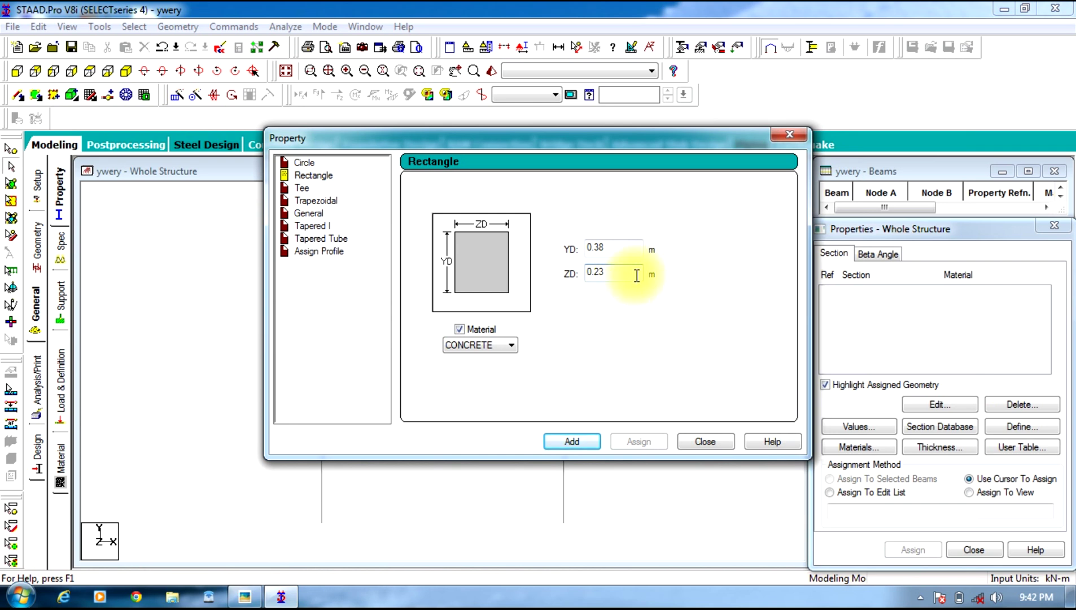
{"action": "left_click", "coordinate": [590, 441]}
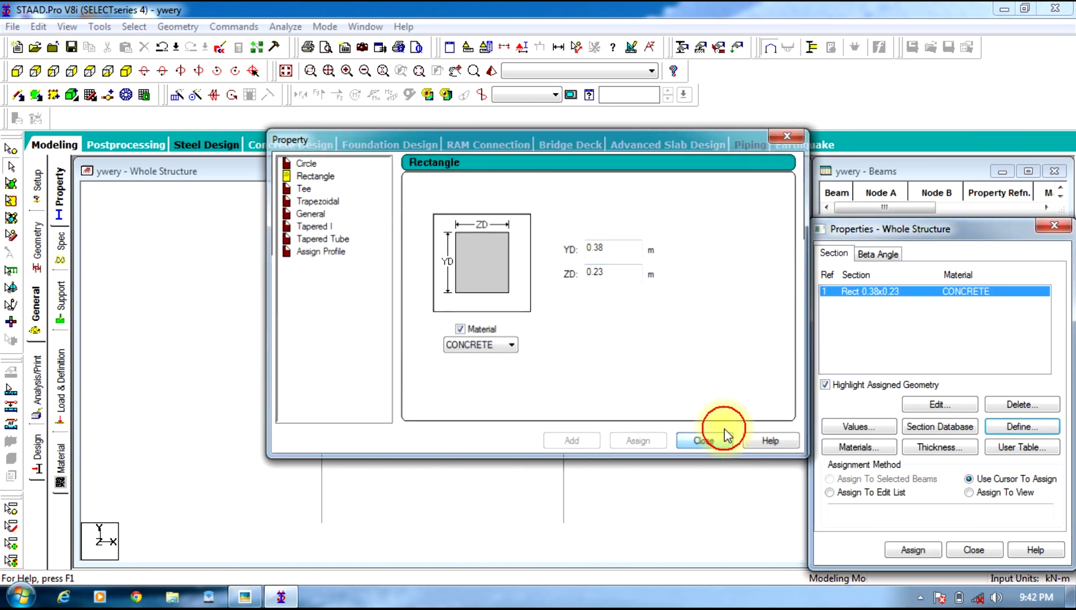
{"action": "left_click", "coordinate": [705, 441]}
Assign the R1 rectangular section to all three frame members.
{"action": "left_click_drag", "start_coordinate": [604, 197], "coordinate": [207, 550]}
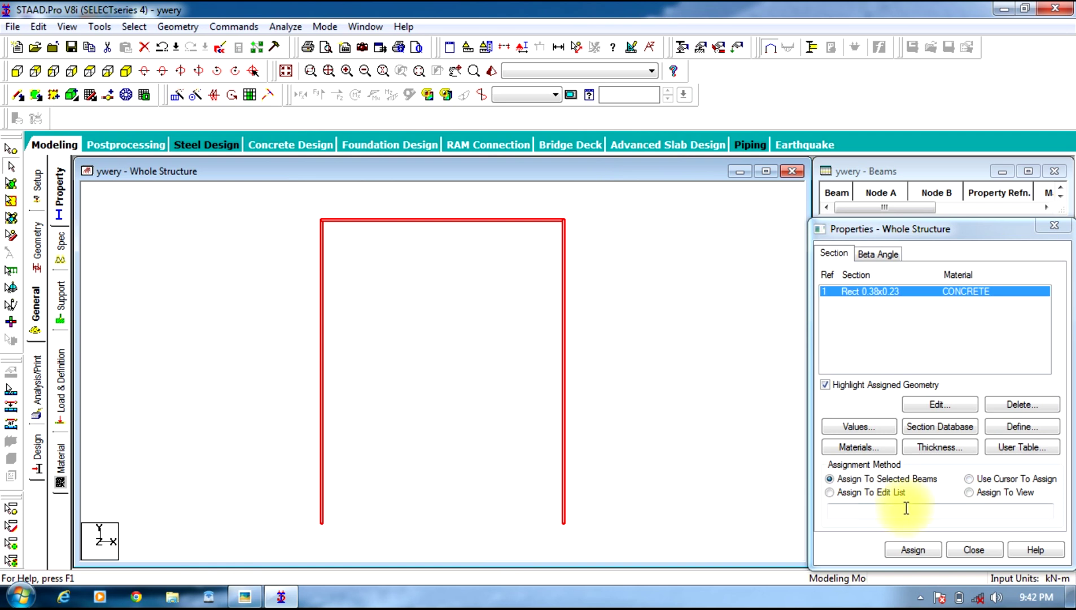
{"action": "left_click", "coordinate": [913, 549]}
{"action": "left_click", "coordinate": [952, 437]}
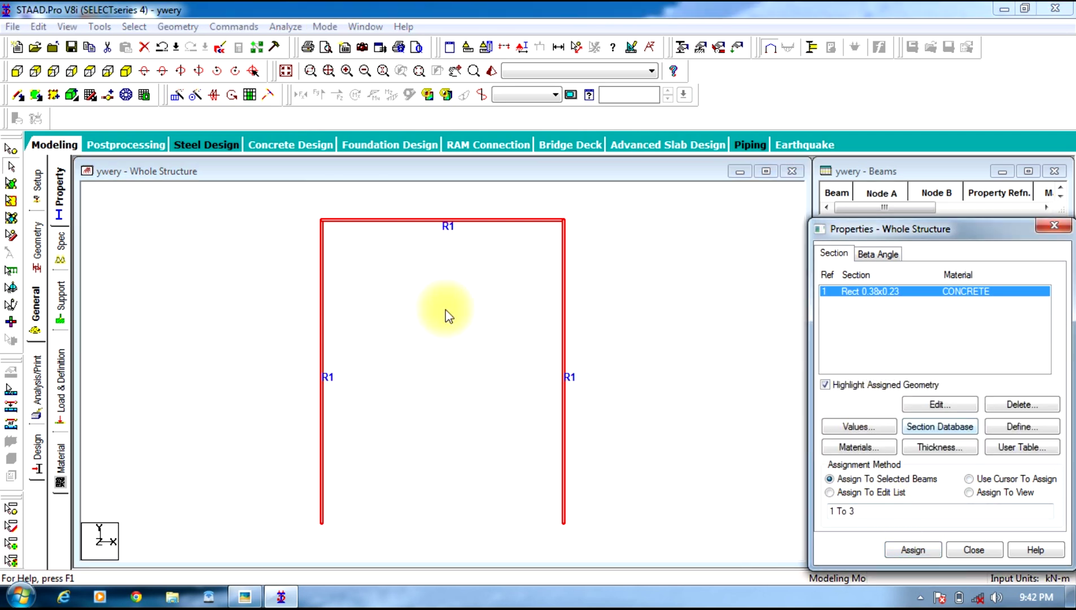
{"action": "left_click", "coordinate": [60, 297]}
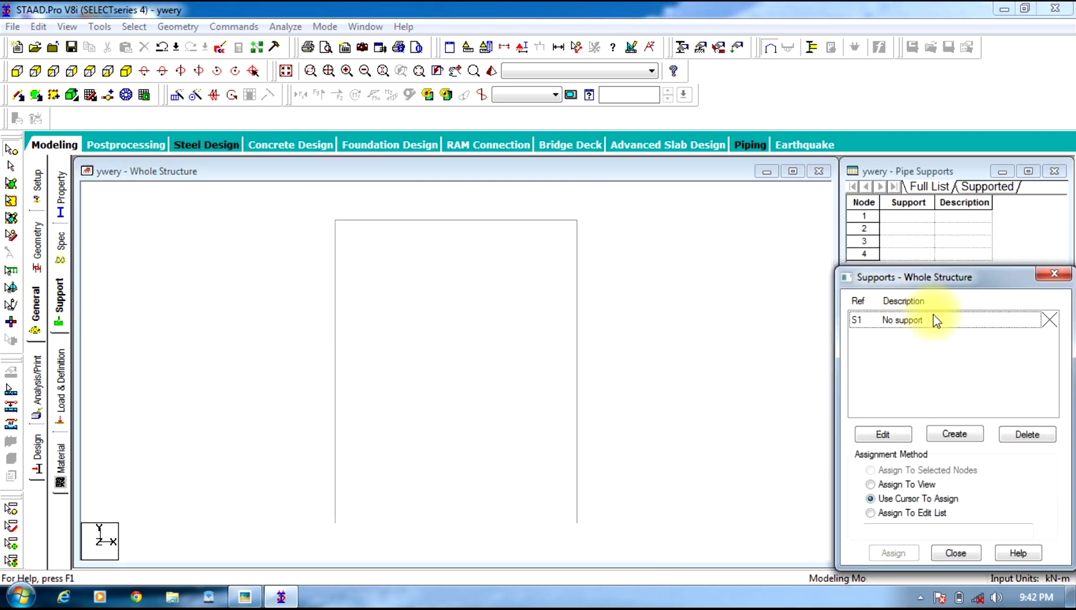
Create fixed support S2 and assign it to column base nodes 1 and 4.
{"action": "left_click", "coordinate": [953, 434]}
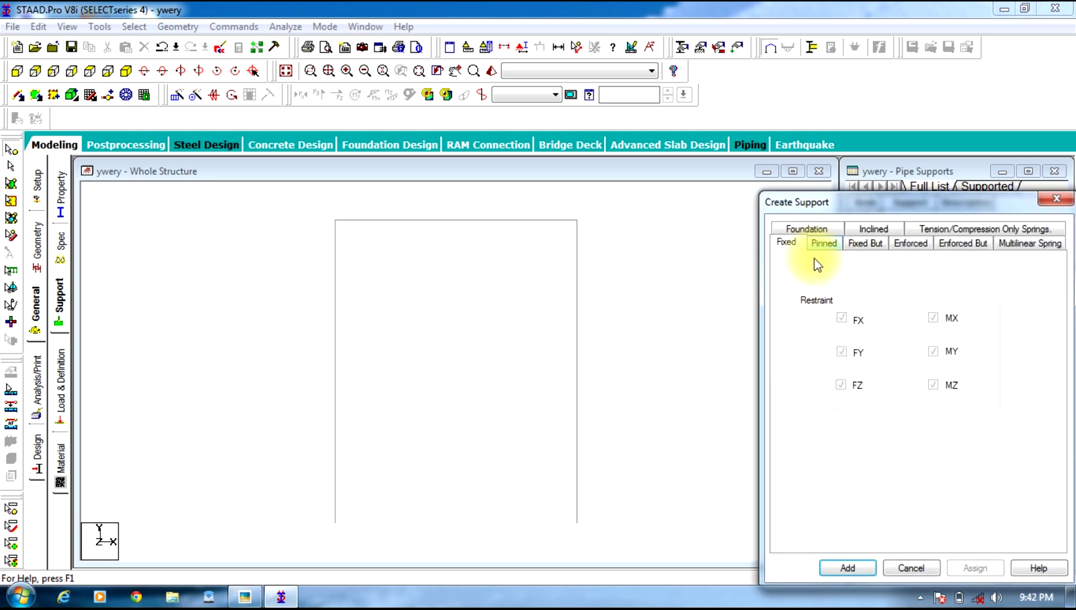
{"action": "left_click", "coordinate": [848, 568]}
{"action": "left_click", "coordinate": [908, 337]}
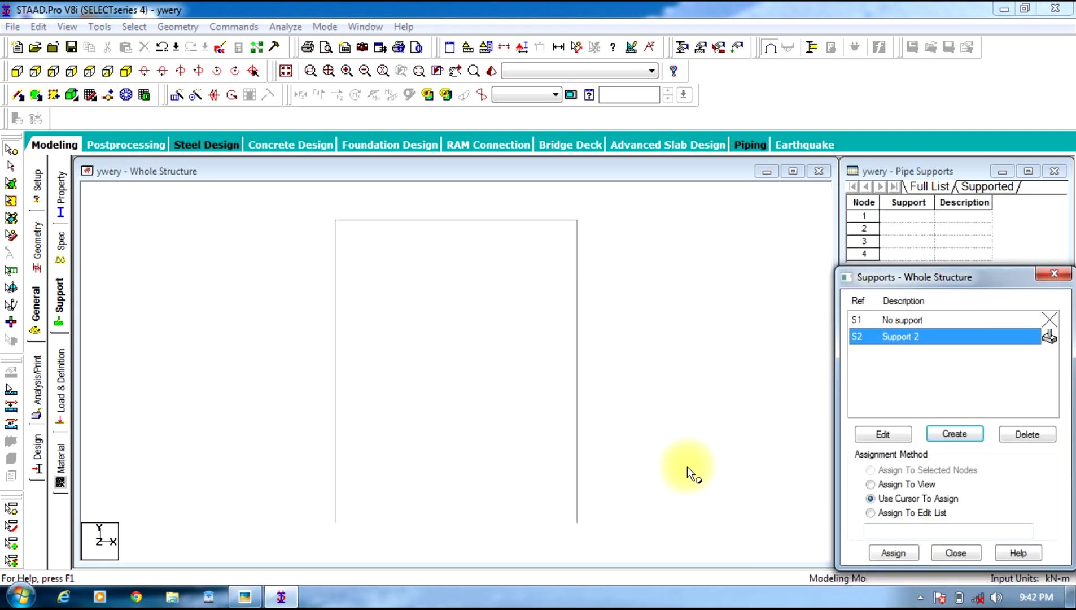
{"action": "left_click_drag", "start_coordinate": [286, 572], "coordinate": [644, 560]}
{"action": "left_click", "coordinate": [893, 552]}
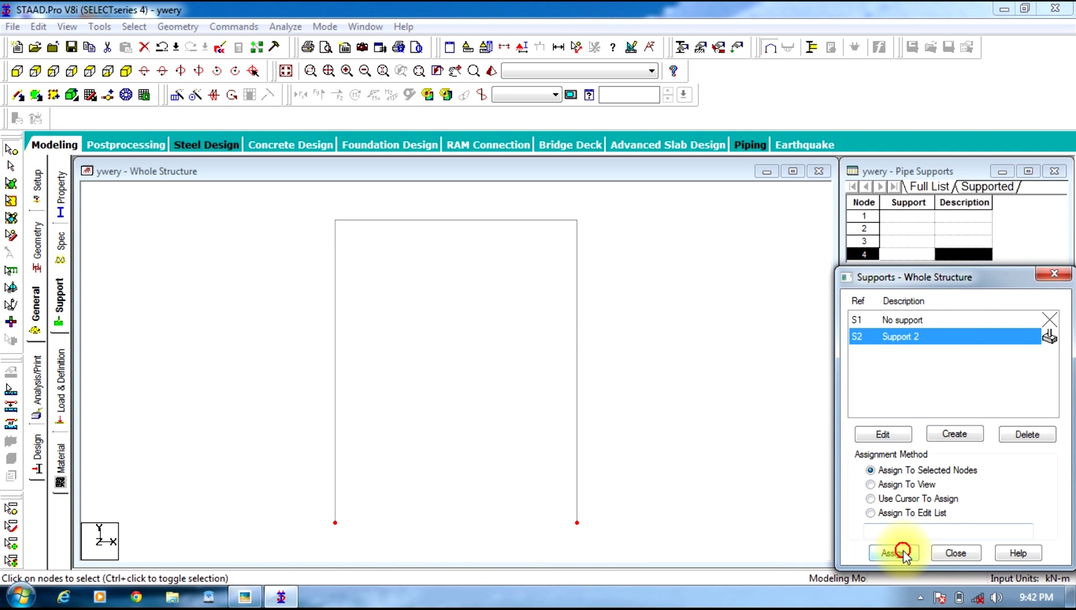
{"action": "left_click", "coordinate": [953, 460]}
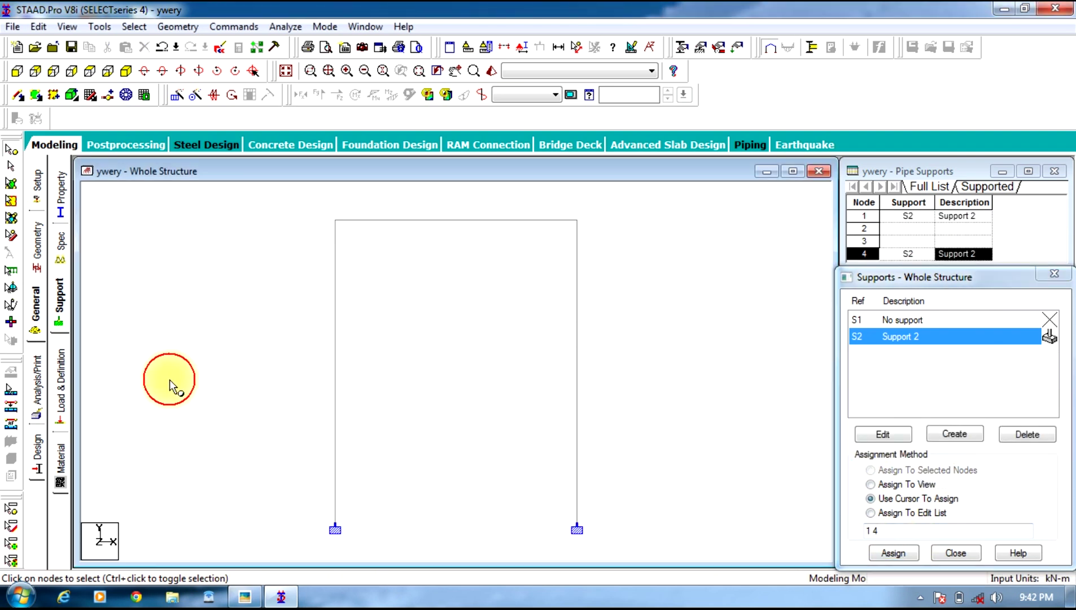
{"action": "left_click", "coordinate": [62, 386]}
{"action": "left_click", "coordinate": [897, 197]}
Add primary load case 1 titled 'dl'.
{"action": "left_click", "coordinate": [910, 444]}
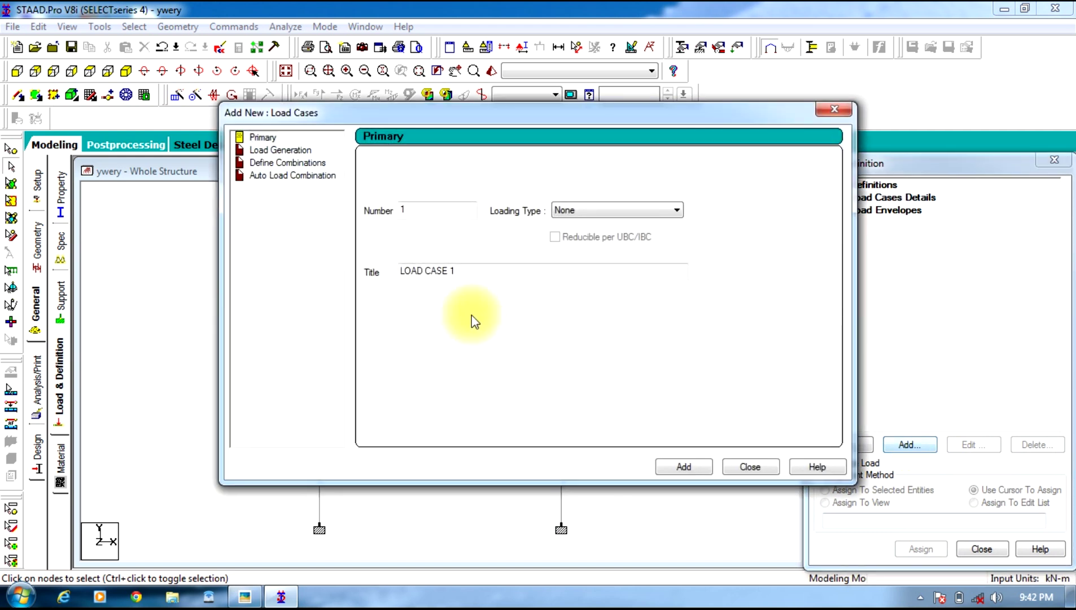
{"action": "left_click_drag", "start_coordinate": [478, 276], "coordinate": [314, 288]}
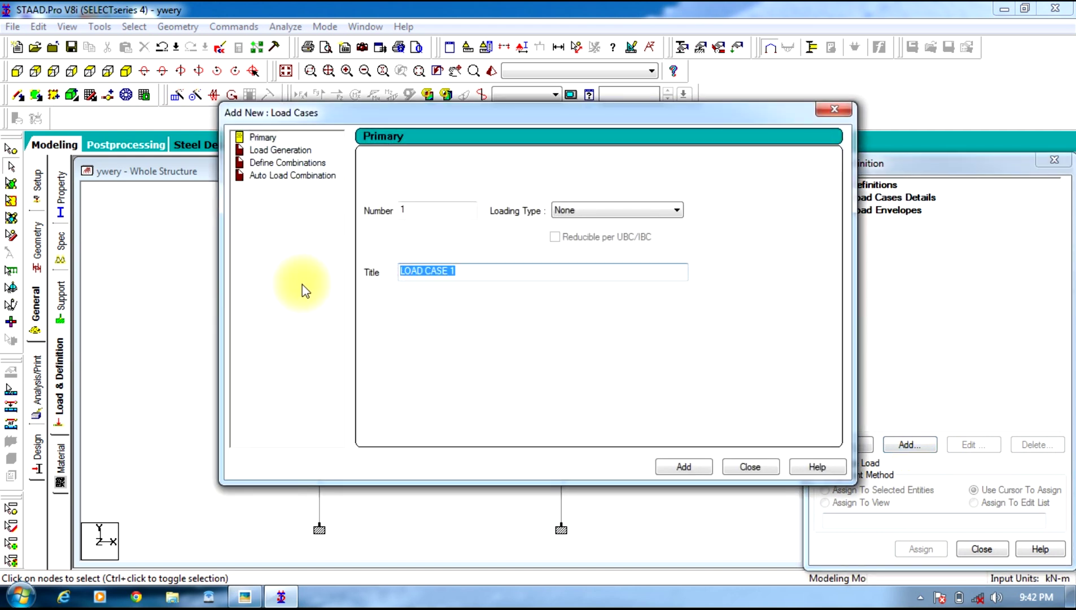
{"action": "type", "text": "dl"}
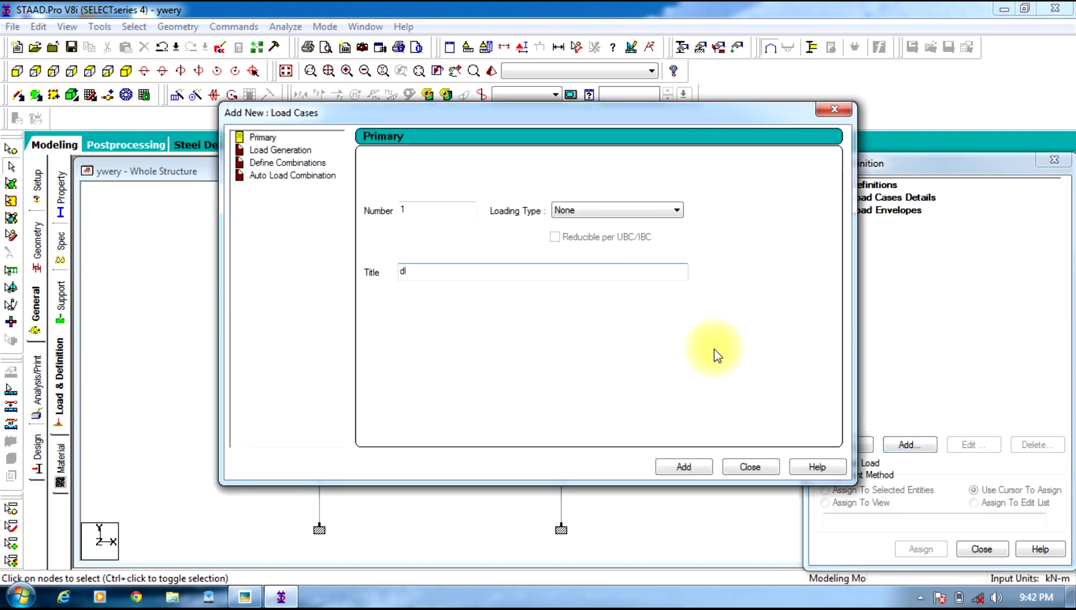
{"action": "left_click", "coordinate": [698, 468]}
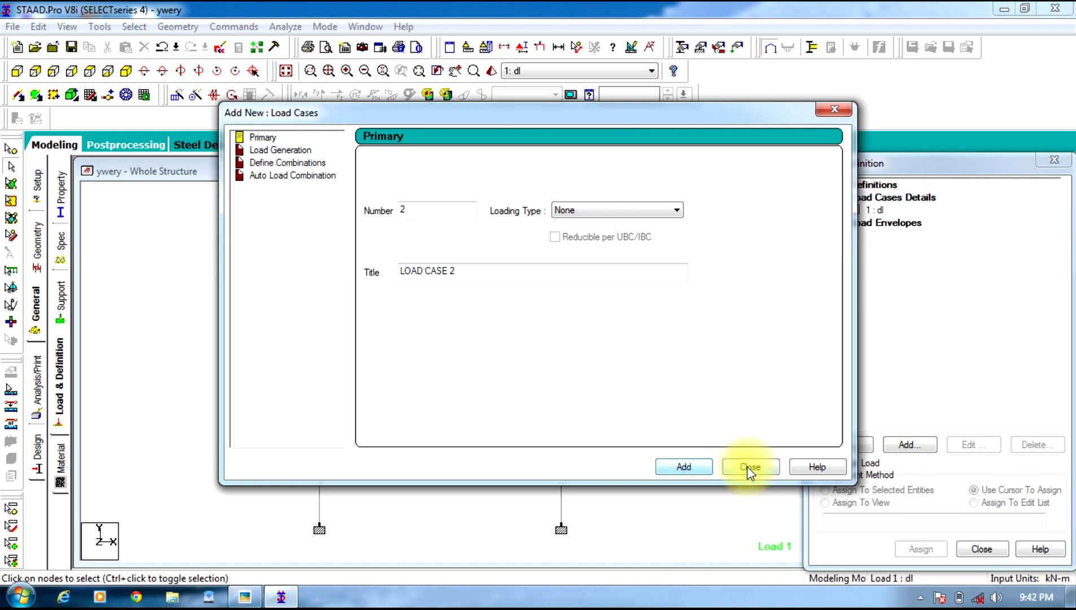
{"action": "left_click", "coordinate": [749, 468]}
Add primary load cases 2 'll' and 3 'wl'.
{"action": "left_click", "coordinate": [875, 197]}
{"action": "left_click", "coordinate": [926, 450]}
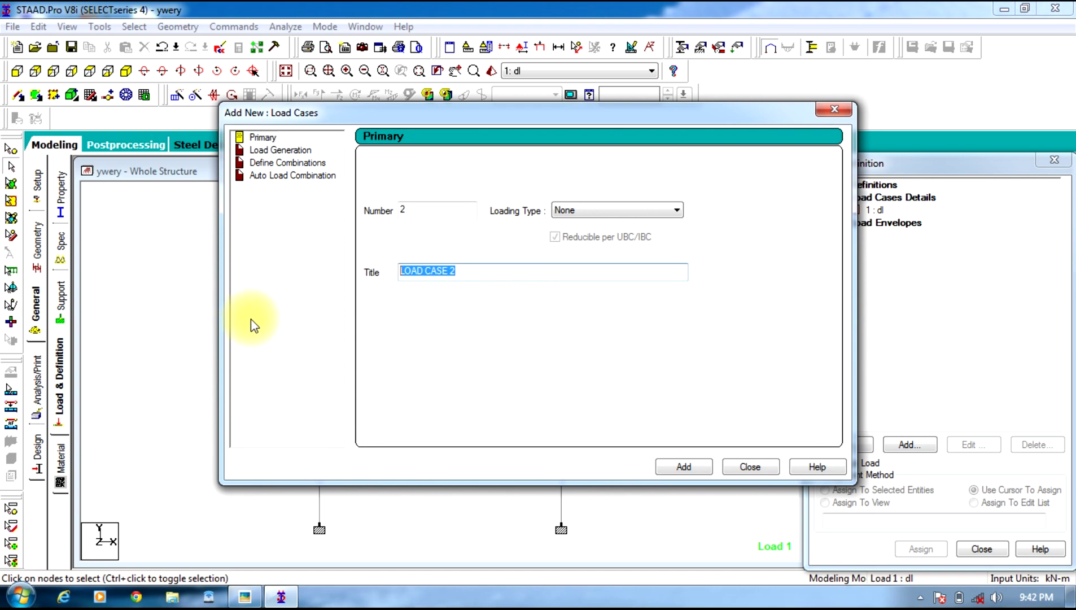
{"action": "type", "text": "ll"}
{"action": "left_click", "coordinate": [698, 466]}
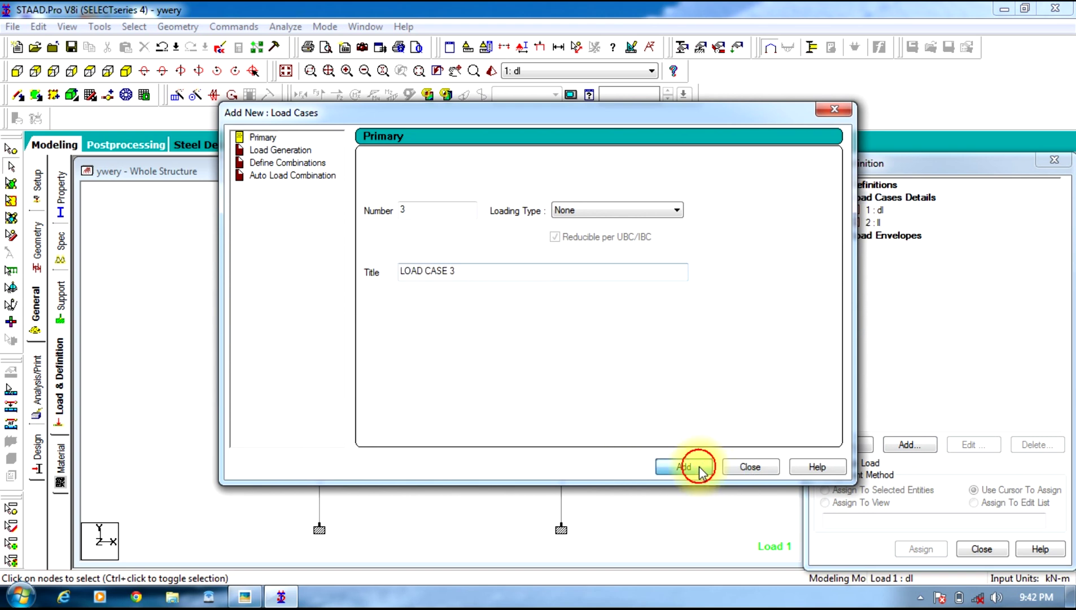
{"action": "left_click_drag", "start_coordinate": [488, 274], "coordinate": [178, 330]}
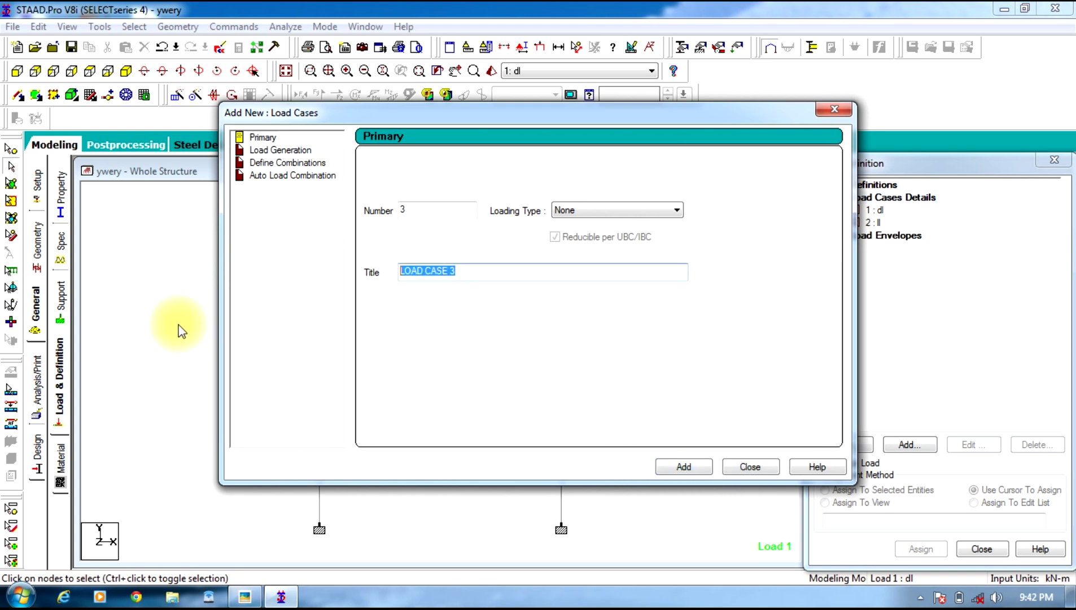
{"action": "type", "text": "wl"}
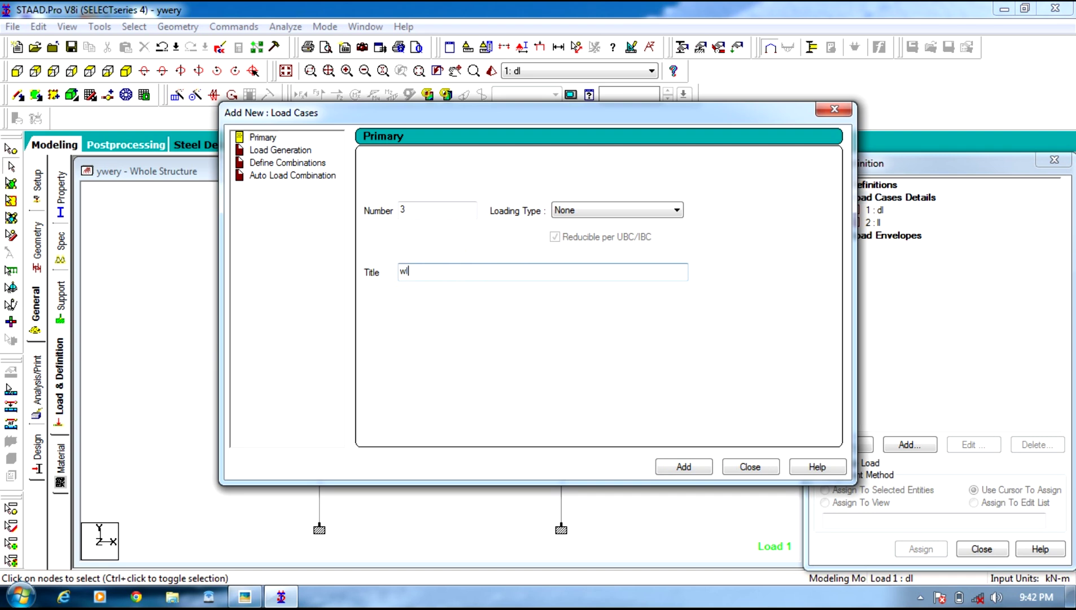
{"action": "left_click", "coordinate": [683, 469]}
{"action": "left_click", "coordinate": [741, 465]}
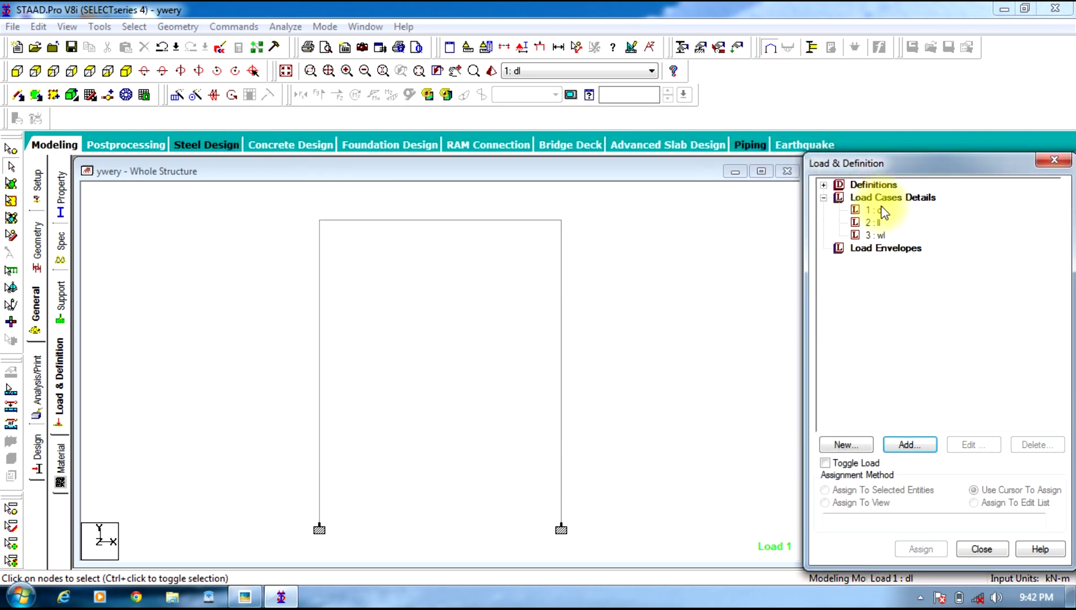
Create a uniform GY member load of -40 kN/m in the dl case.
{"action": "left_click", "coordinate": [920, 450]}
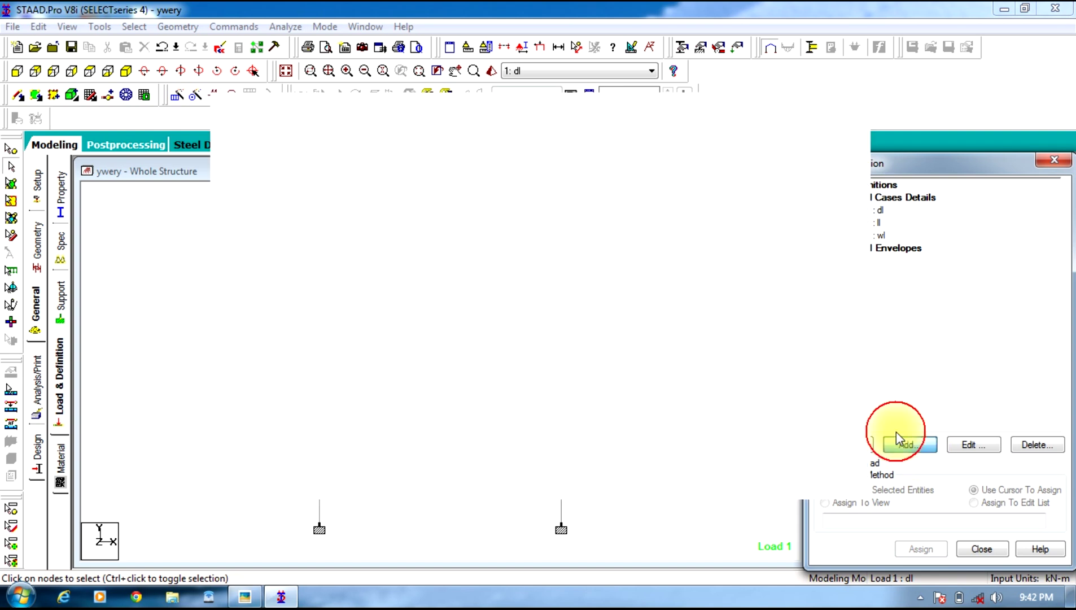
{"action": "left_click", "coordinate": [205, 105]}
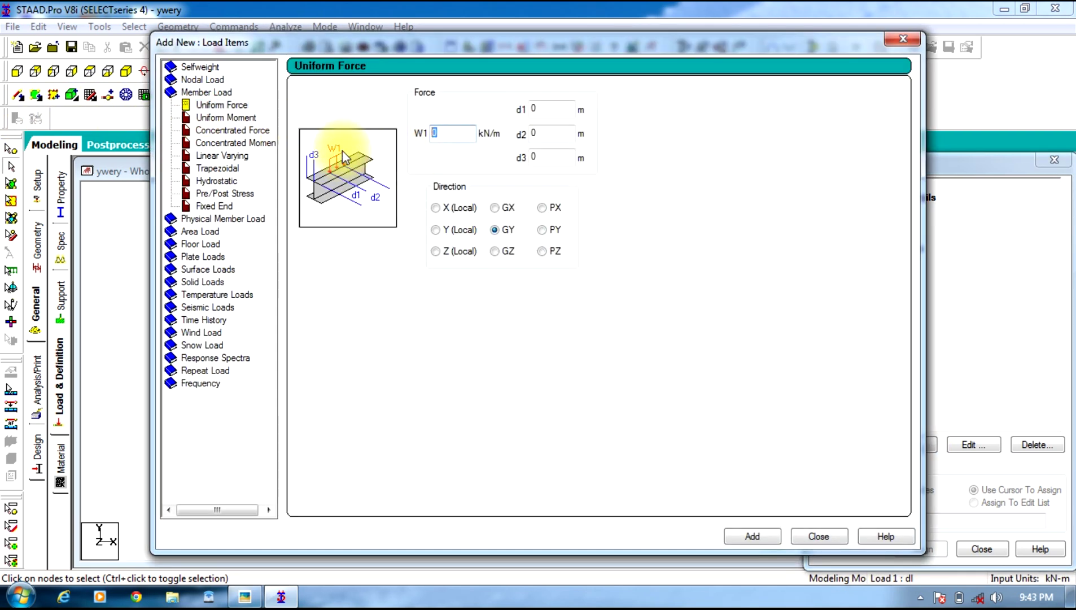
{"action": "type", "text": "-40"}
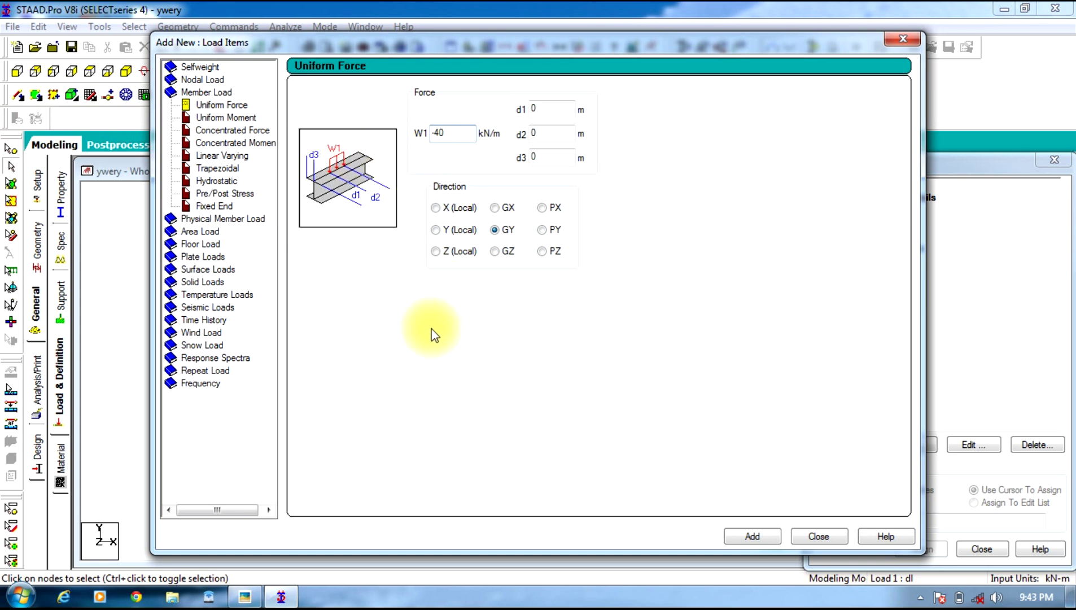
{"action": "left_click", "coordinate": [245, 596]}
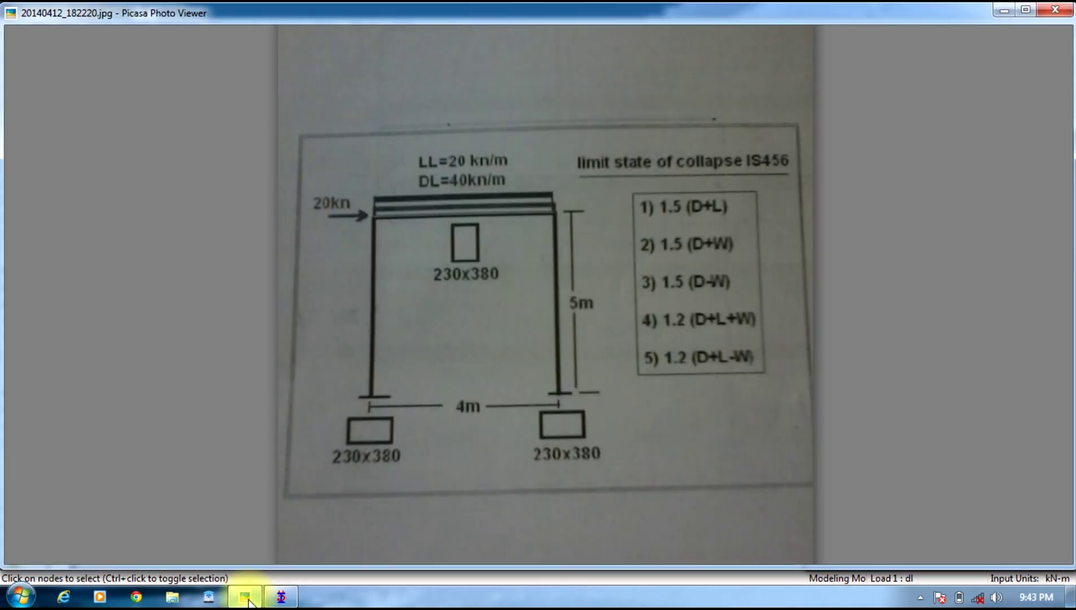
{"action": "mouse_move", "coordinate": [314, 564]}
{"action": "left_click", "coordinate": [281, 596]}
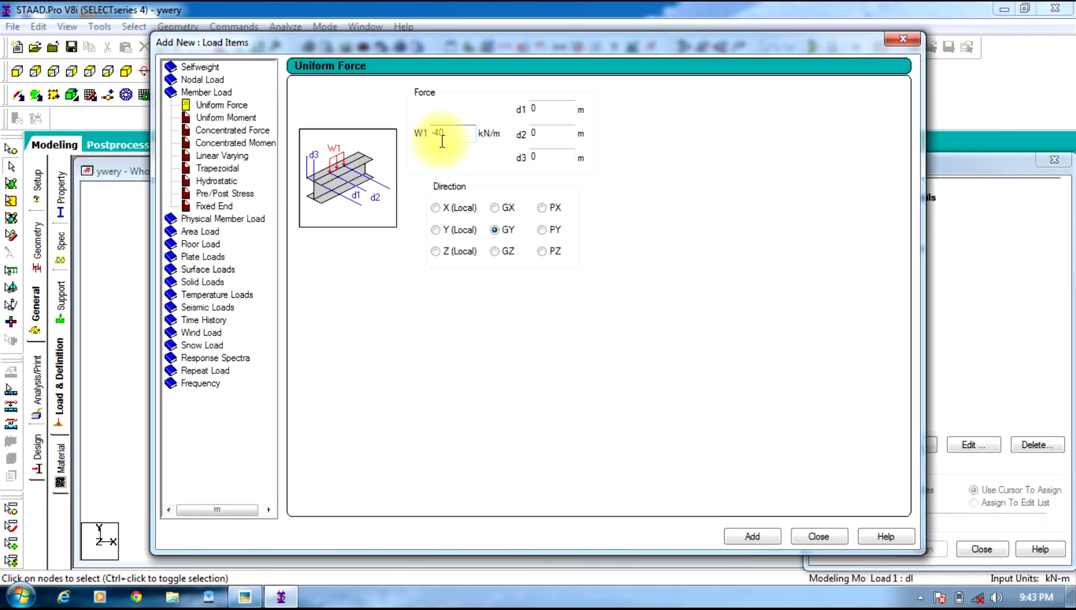
{"action": "left_click", "coordinate": [753, 536]}
{"action": "left_click", "coordinate": [799, 542]}
Assign the -40 kN/m uniform load to the top beam.
{"action": "left_click", "coordinate": [877, 223]}
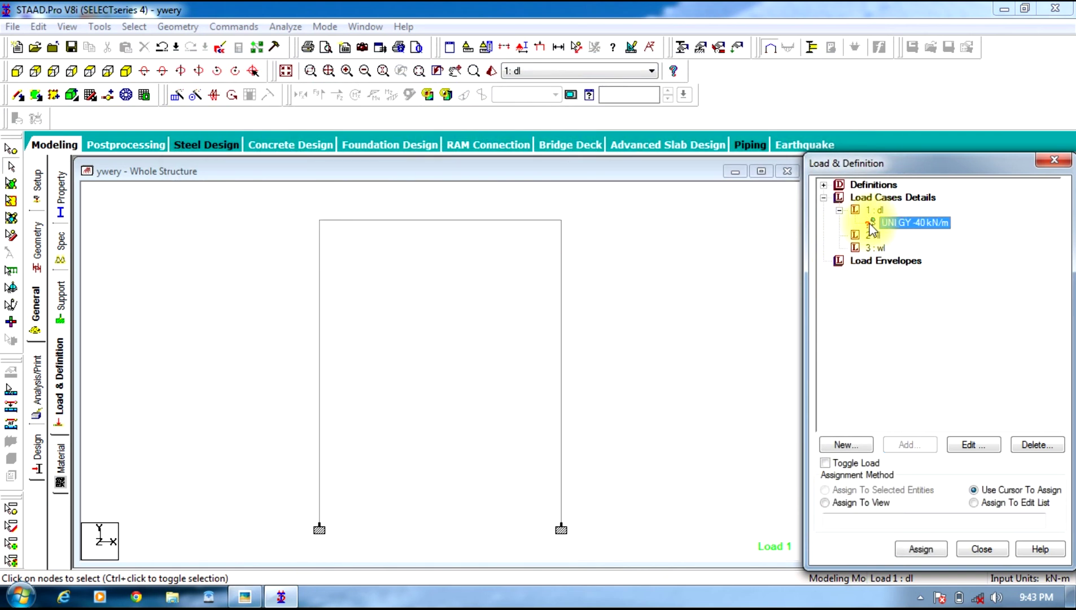
{"action": "left_click", "coordinate": [522, 221]}
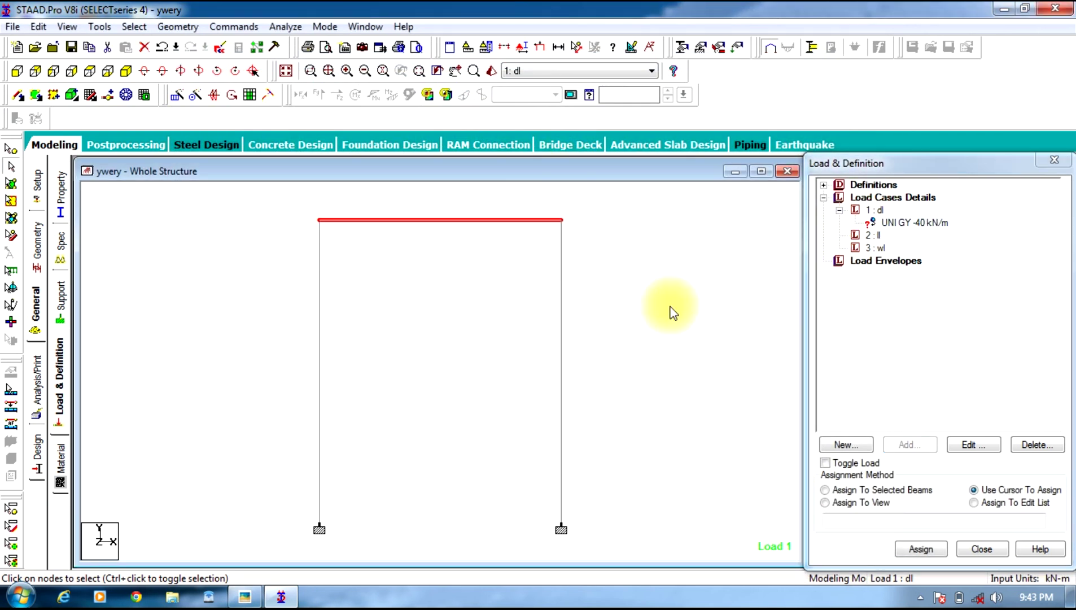
{"action": "left_click", "coordinate": [880, 490]}
{"action": "left_click", "coordinate": [915, 547]}
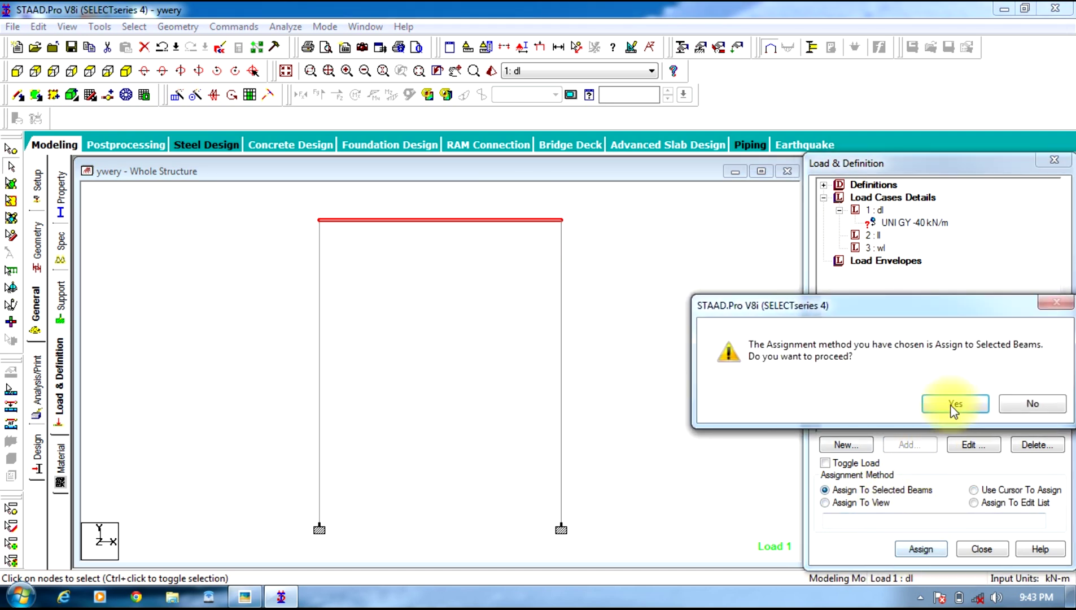
{"action": "left_click", "coordinate": [885, 402]}
{"action": "left_click", "coordinate": [873, 236]}
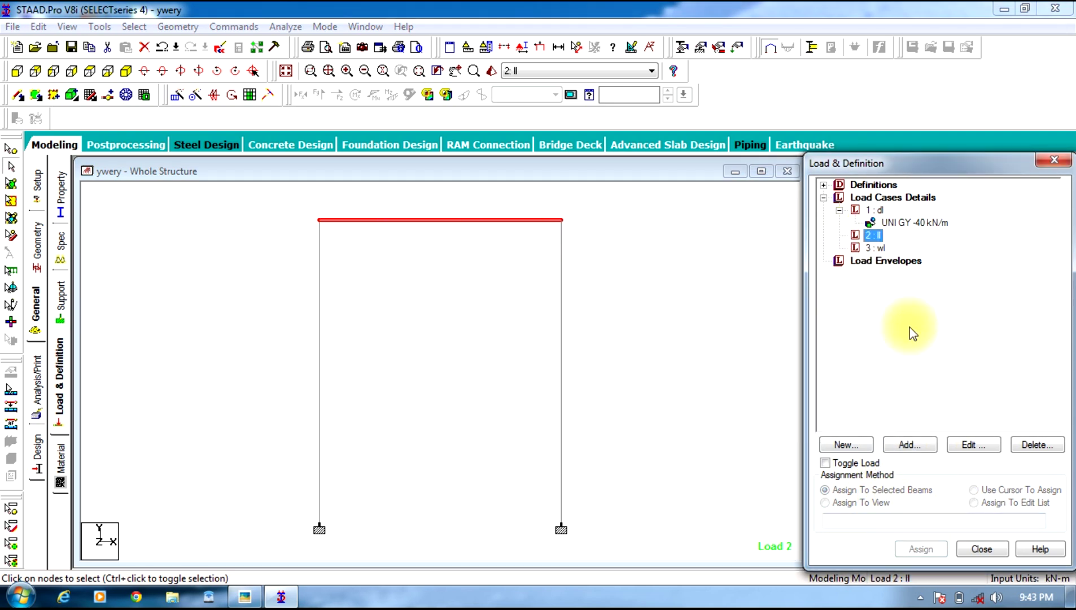
{"action": "left_click", "coordinate": [909, 444]}
Add a -20 kN/m uniform GY load to the ll case and assign it to the top beam.
{"action": "left_click", "coordinate": [205, 105]}
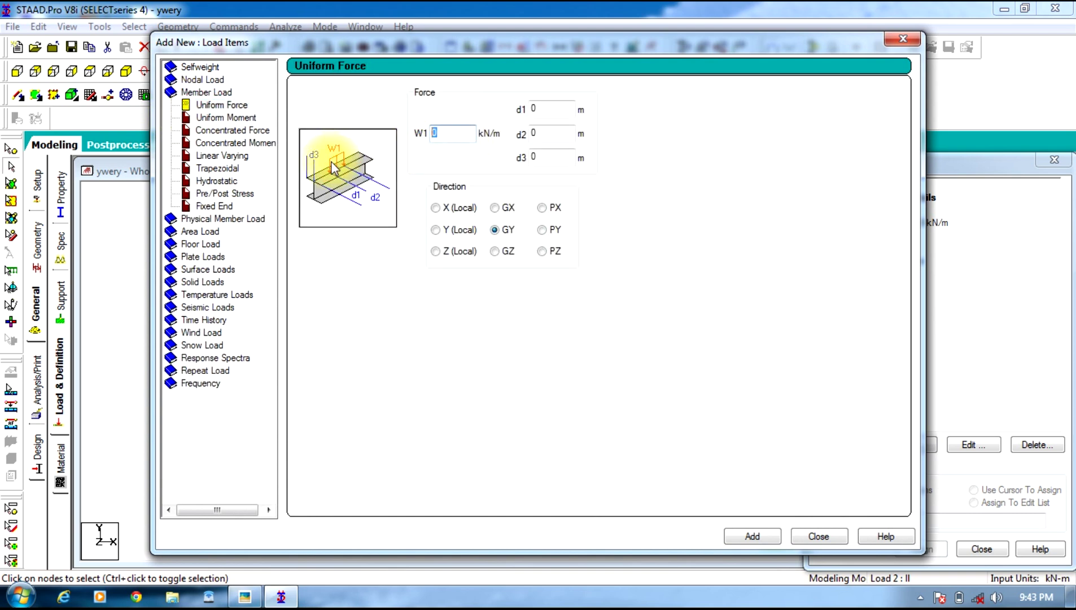
{"action": "type", "text": "-20"}
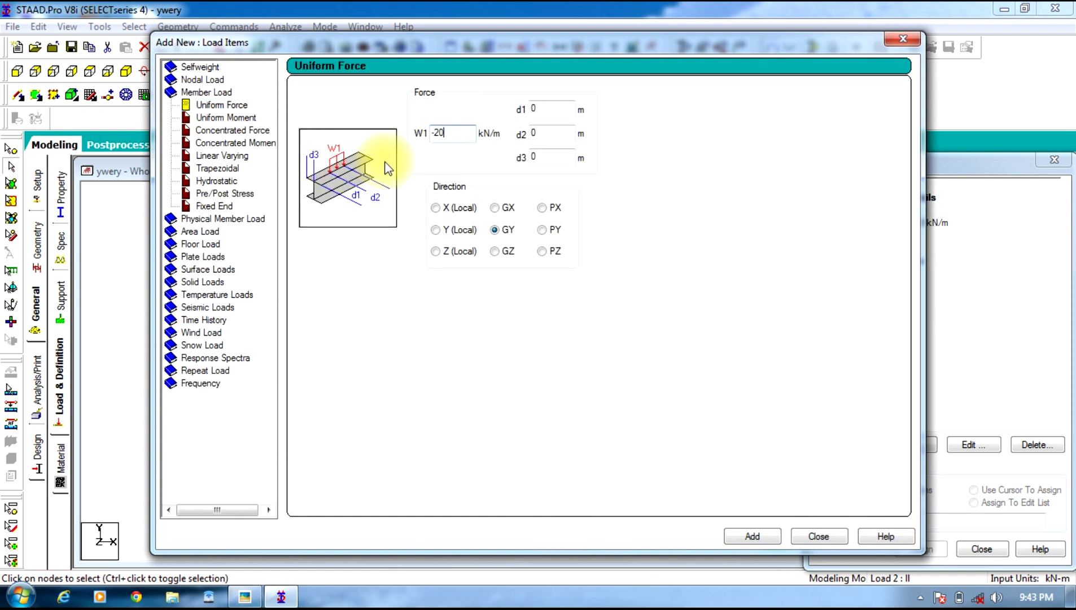
{"action": "left_click", "coordinate": [753, 536]}
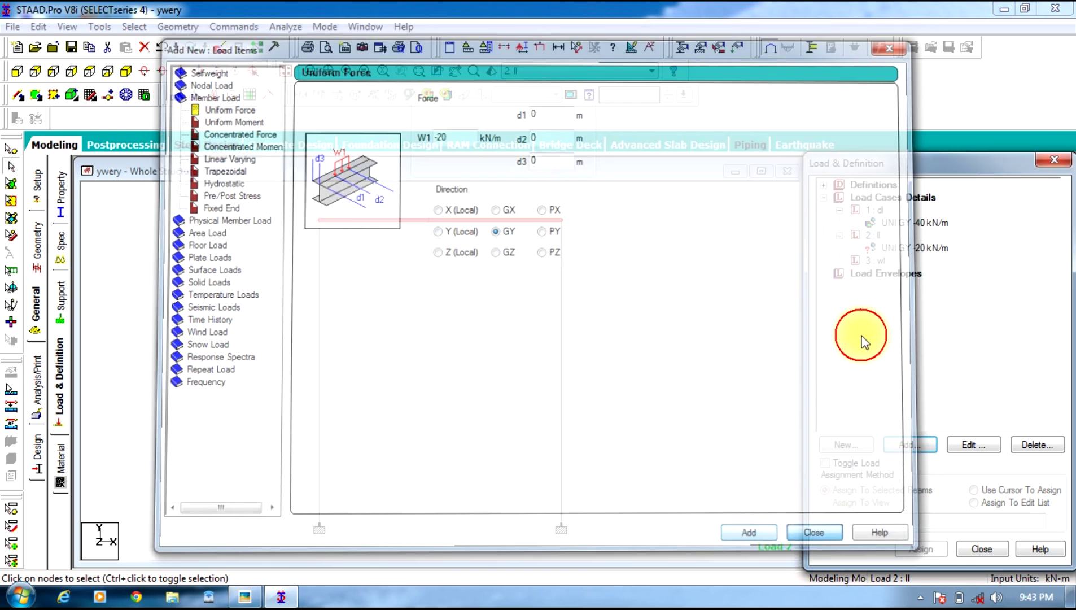
{"action": "left_click", "coordinate": [900, 248]}
{"action": "left_click", "coordinate": [417, 221]}
{"action": "left_click", "coordinate": [920, 549]}
{"action": "left_click", "coordinate": [954, 404]}
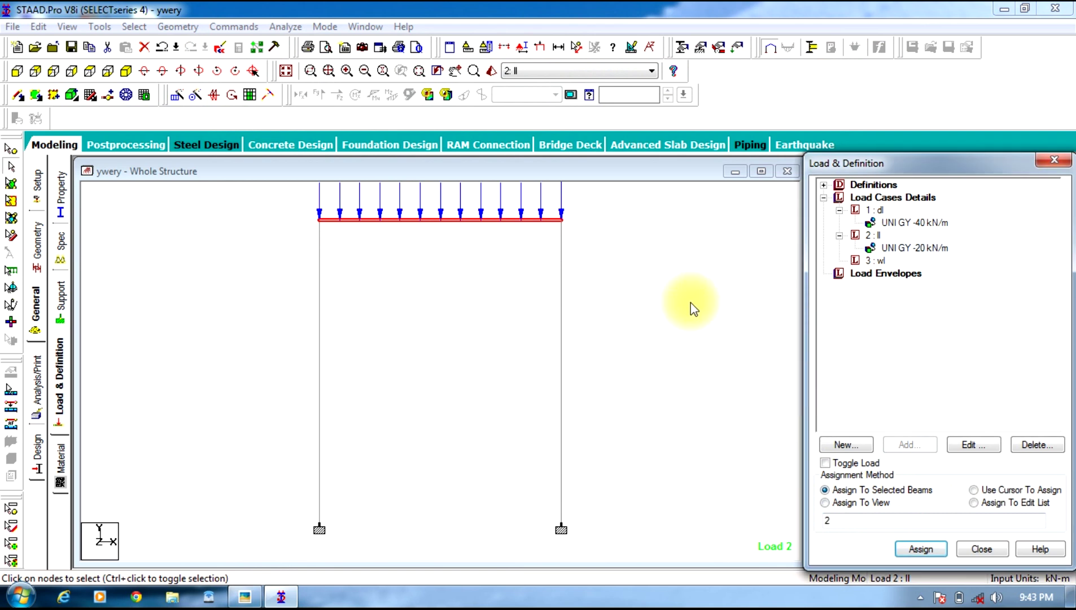
Compare the dl and ll loads displayed on the top beam.
{"action": "left_click", "coordinate": [909, 226]}
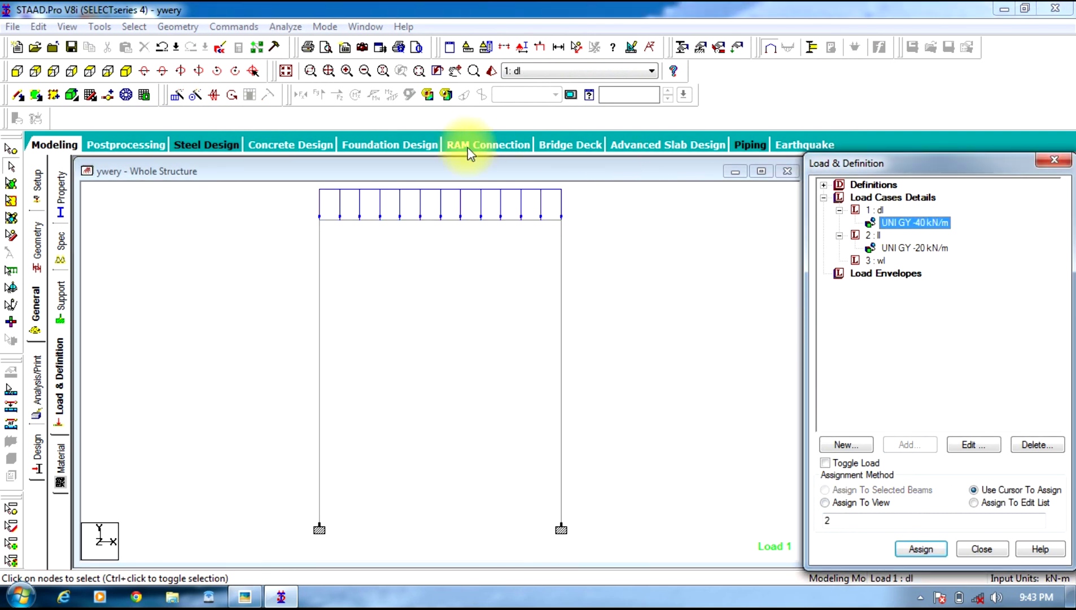
{"action": "left_click", "coordinate": [882, 249]}
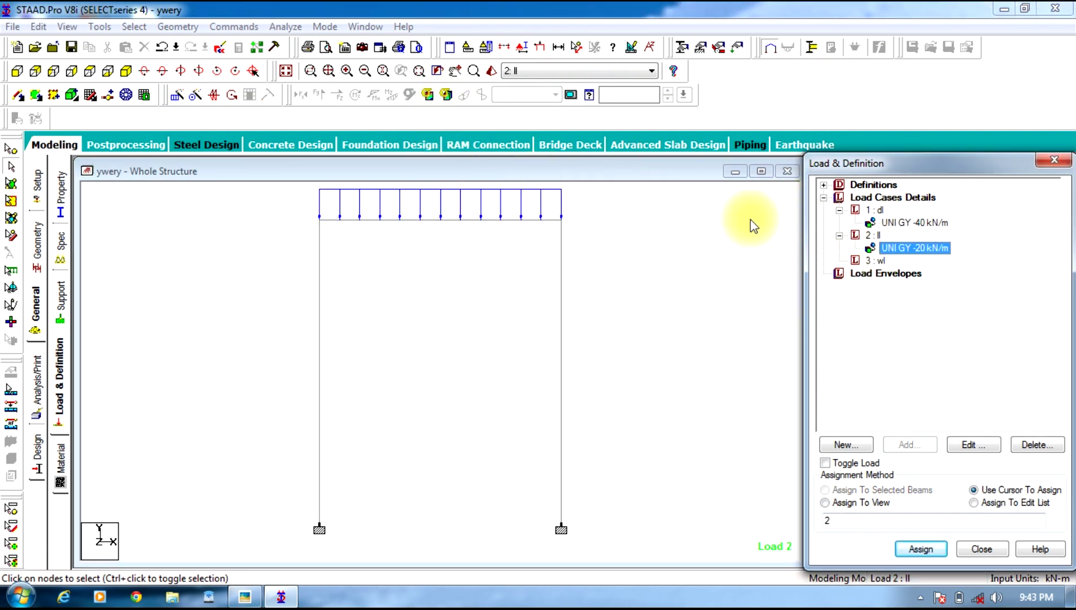
{"action": "left_click", "coordinate": [910, 226]}
{"action": "left_click", "coordinate": [905, 248]}
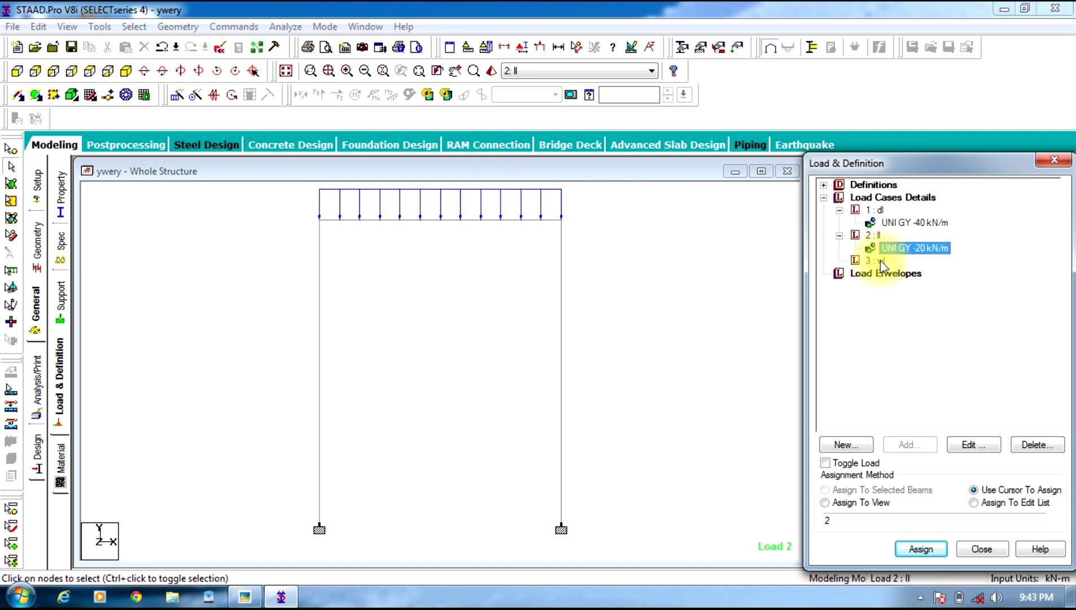
{"action": "left_click", "coordinate": [878, 261]}
{"action": "left_click", "coordinate": [925, 445]}
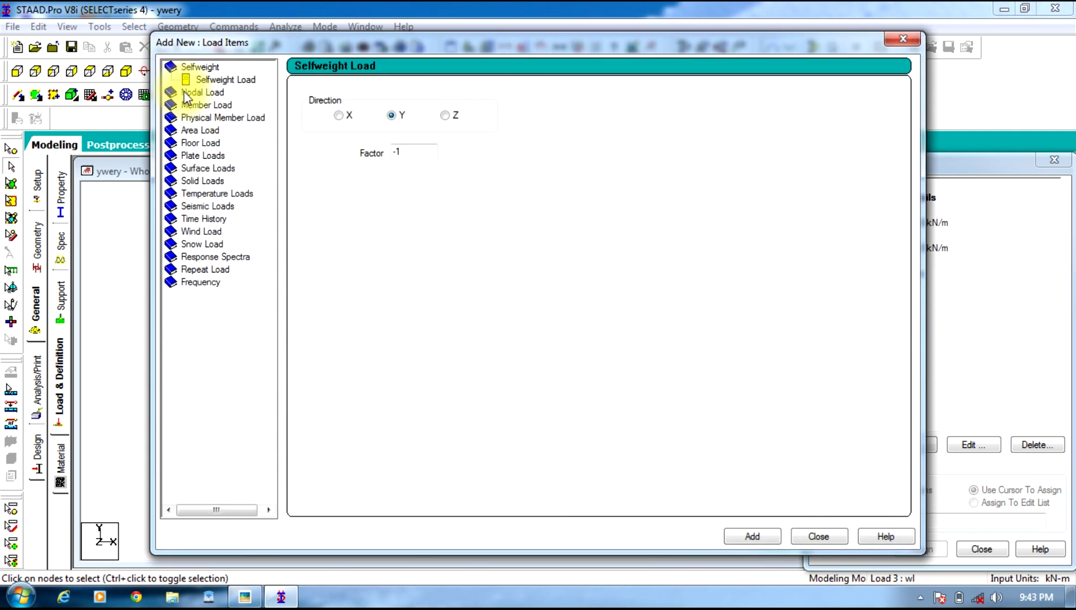
Create a 20 kN FX nodal load in the wl case.
{"action": "left_click", "coordinate": [189, 91]}
{"action": "left_click", "coordinate": [205, 93]}
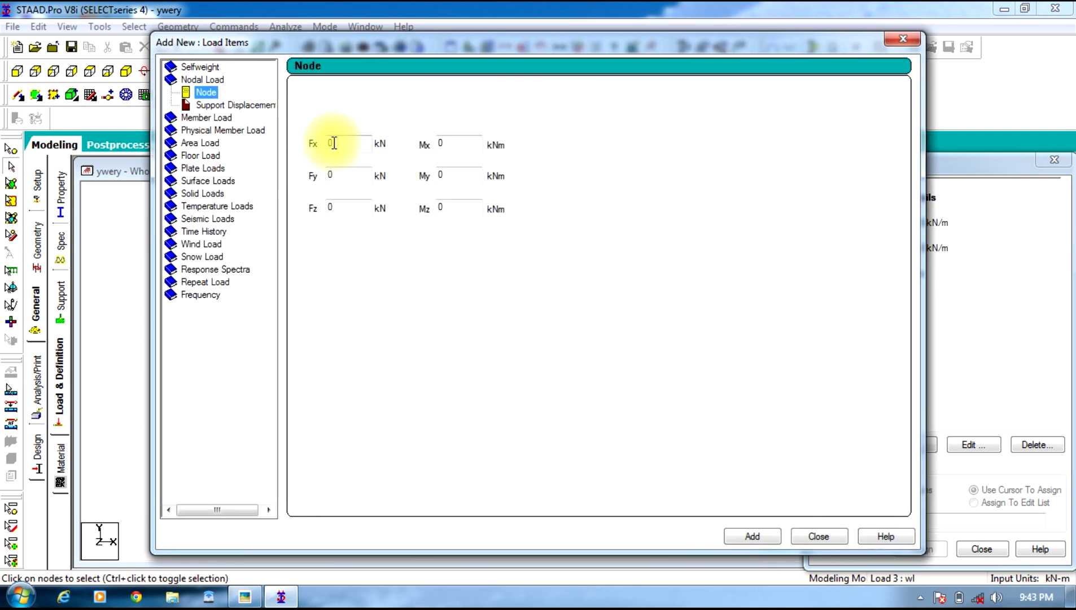
{"action": "type", "text": "20"}
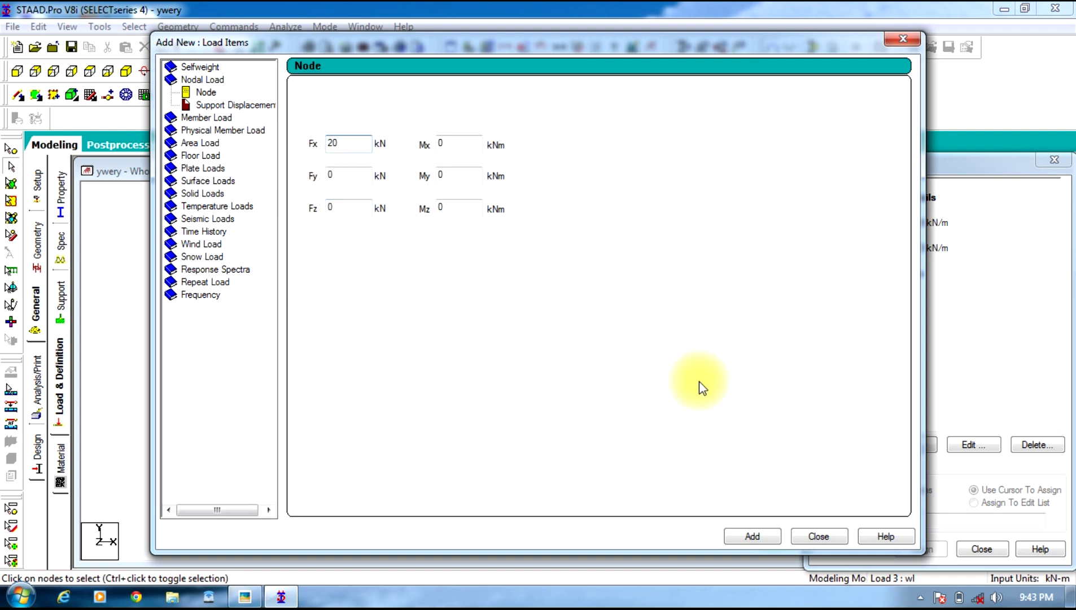
{"action": "left_click", "coordinate": [752, 536]}
{"action": "left_click", "coordinate": [809, 535]}
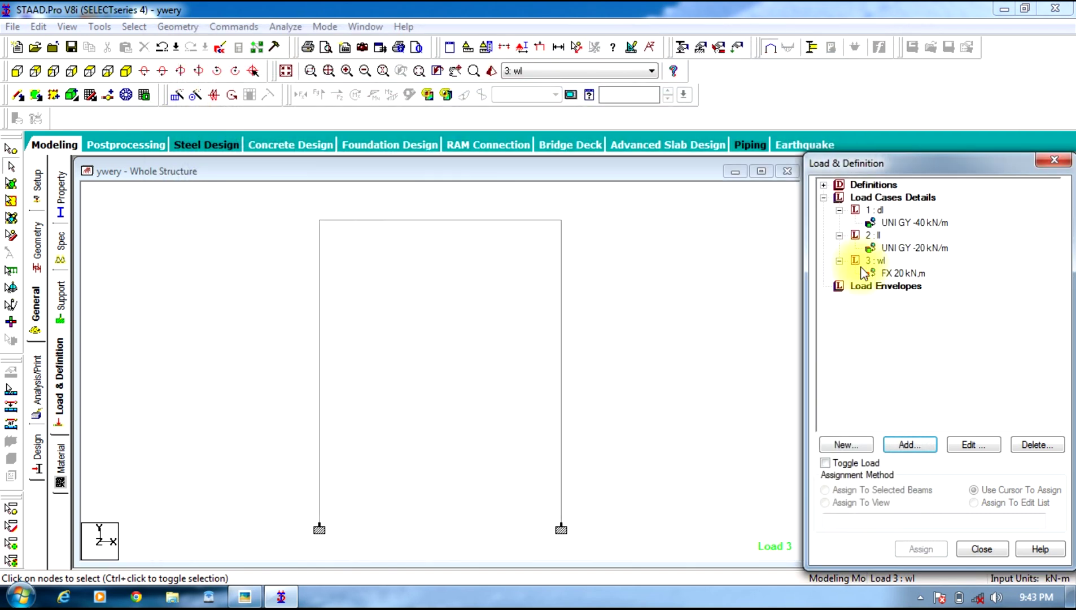
Assign the 20 kN nodal load to the top-left node 2.
{"action": "left_click", "coordinate": [877, 275]}
{"action": "left_click", "coordinate": [11, 149]}
{"action": "left_click_drag", "start_coordinate": [380, 203], "coordinate": [261, 267]}
{"action": "left_click", "coordinate": [860, 487]}
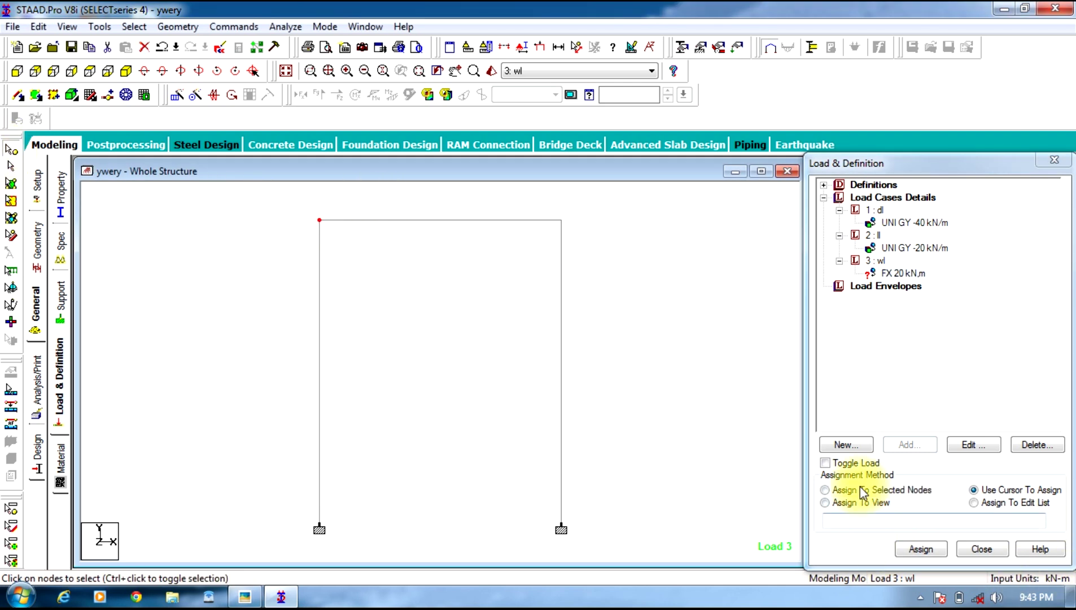
{"action": "left_click", "coordinate": [918, 549]}
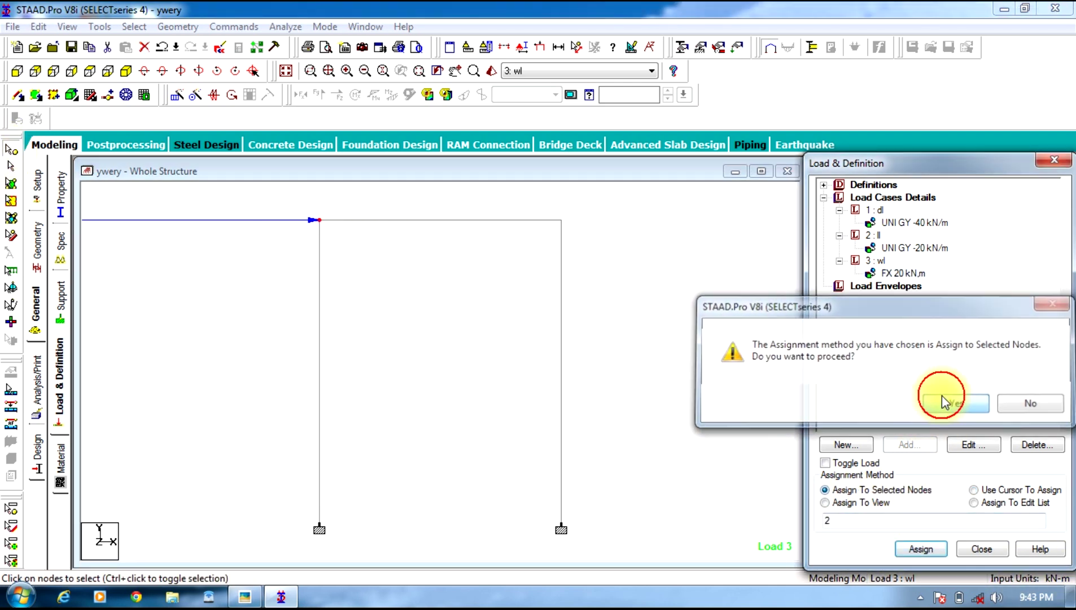
{"action": "left_click", "coordinate": [890, 336]}
{"action": "left_click", "coordinate": [540, 47]}
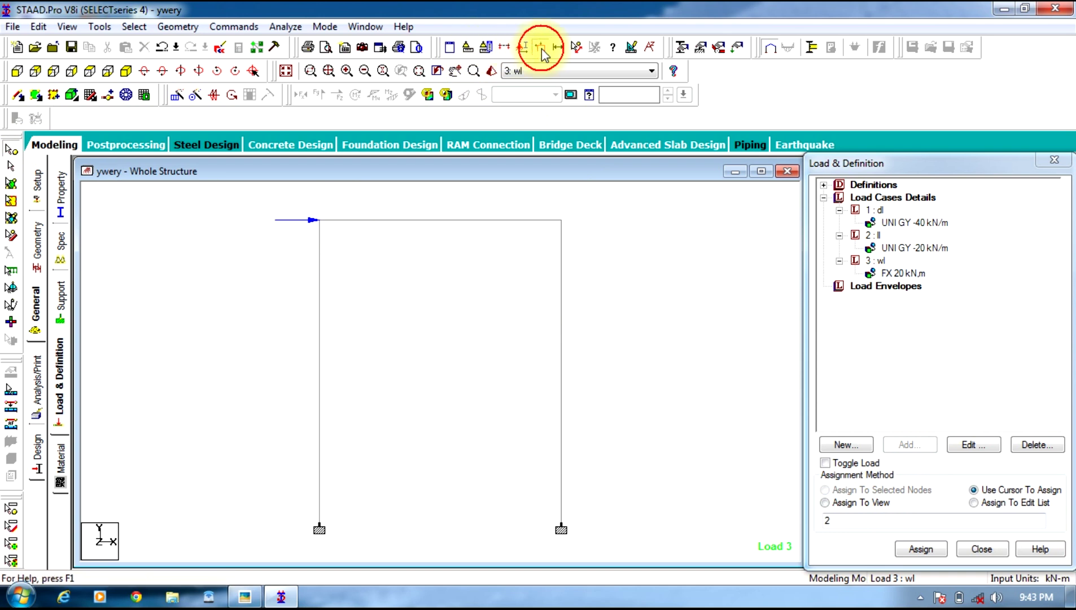
{"action": "left_click", "coordinate": [898, 247]}
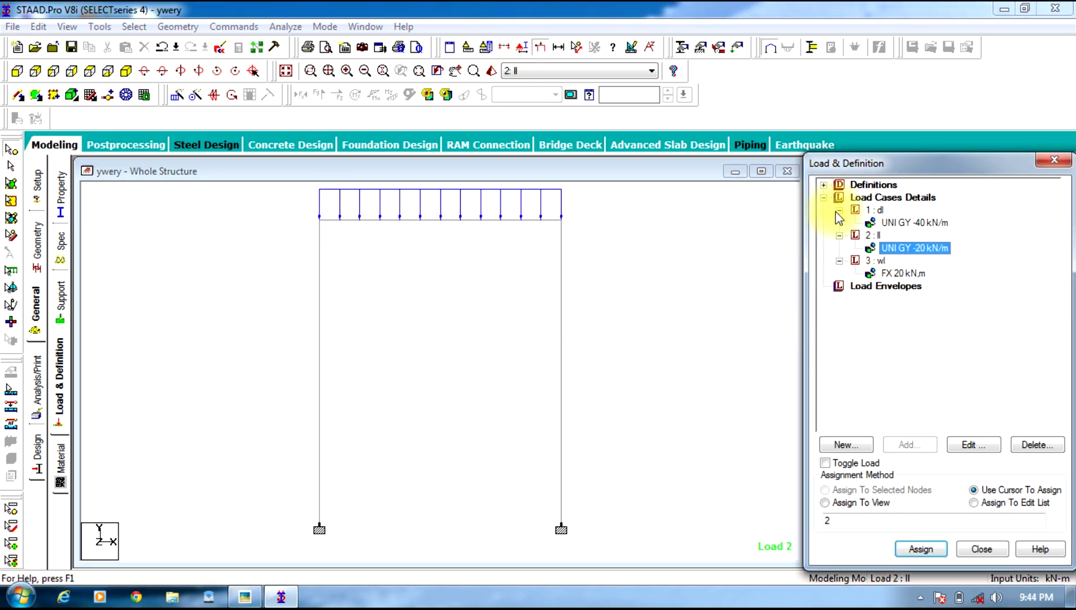
Collapse the load case details and start defining a new load combination.
{"action": "left_click", "coordinate": [840, 210]}
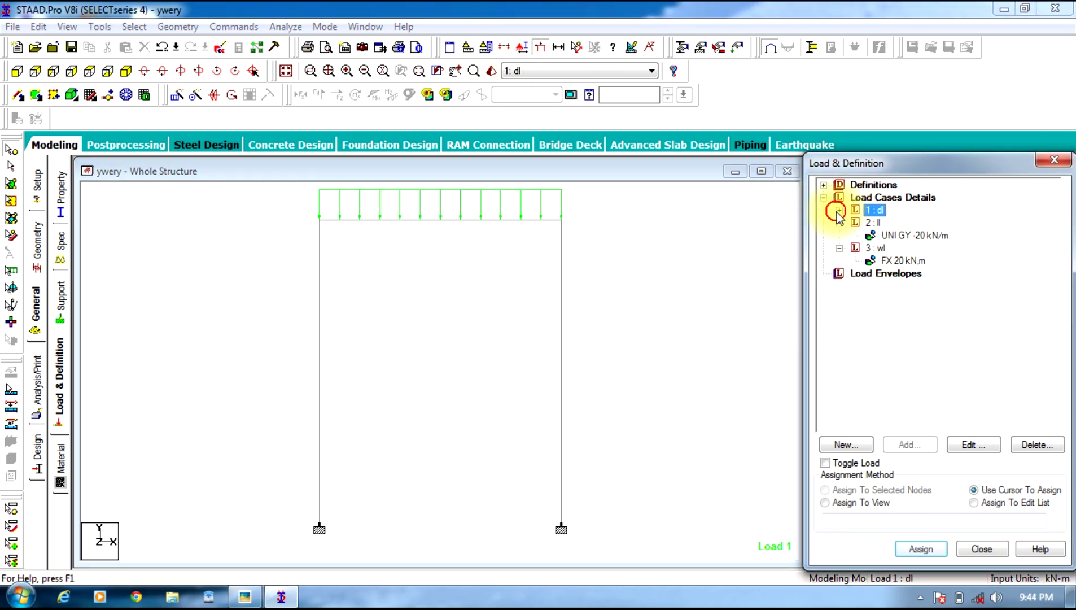
{"action": "left_click", "coordinate": [840, 224]}
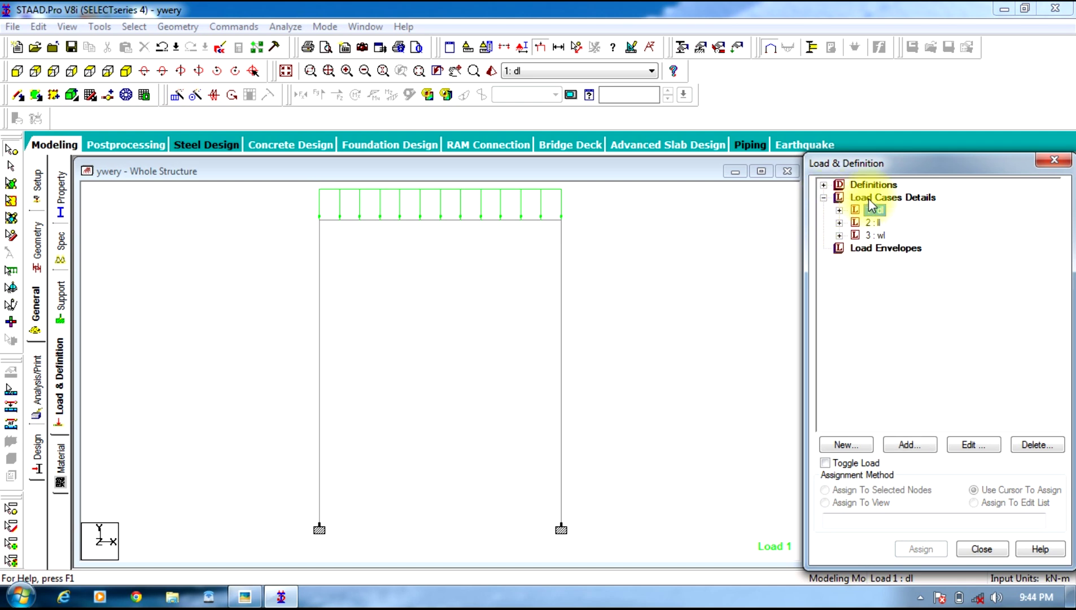
{"action": "left_click", "coordinate": [869, 198]}
{"action": "left_click", "coordinate": [909, 445]}
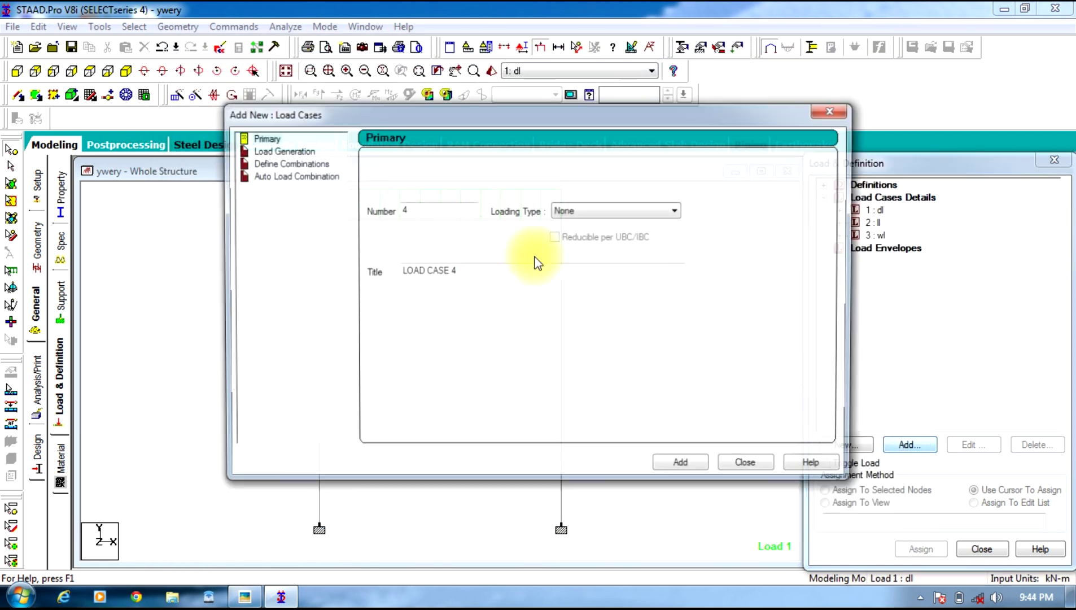
{"action": "left_click", "coordinate": [292, 164]}
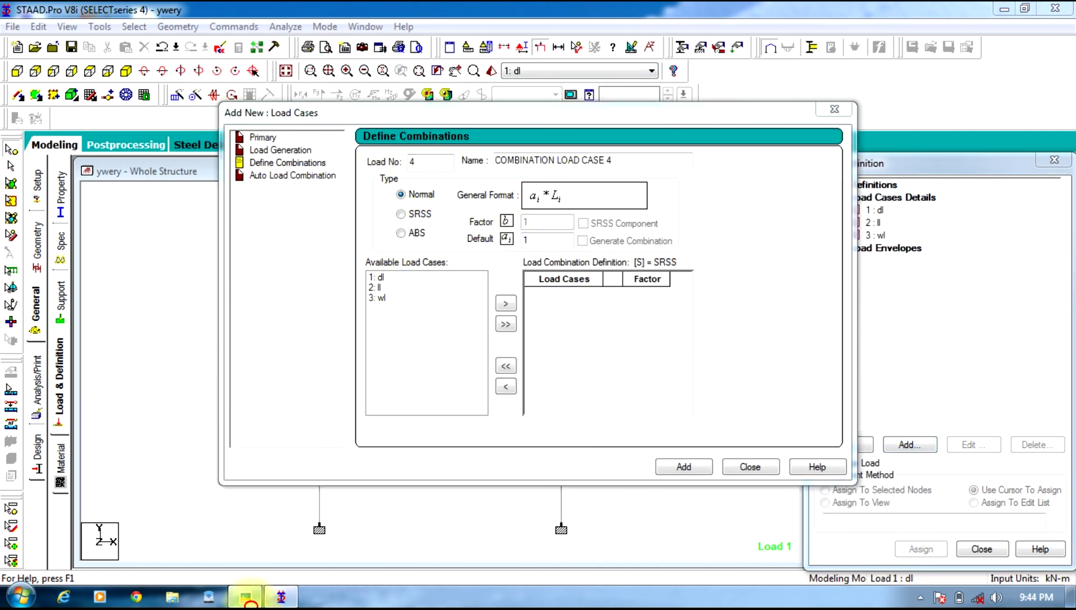
{"action": "left_click", "coordinate": [243, 595]}
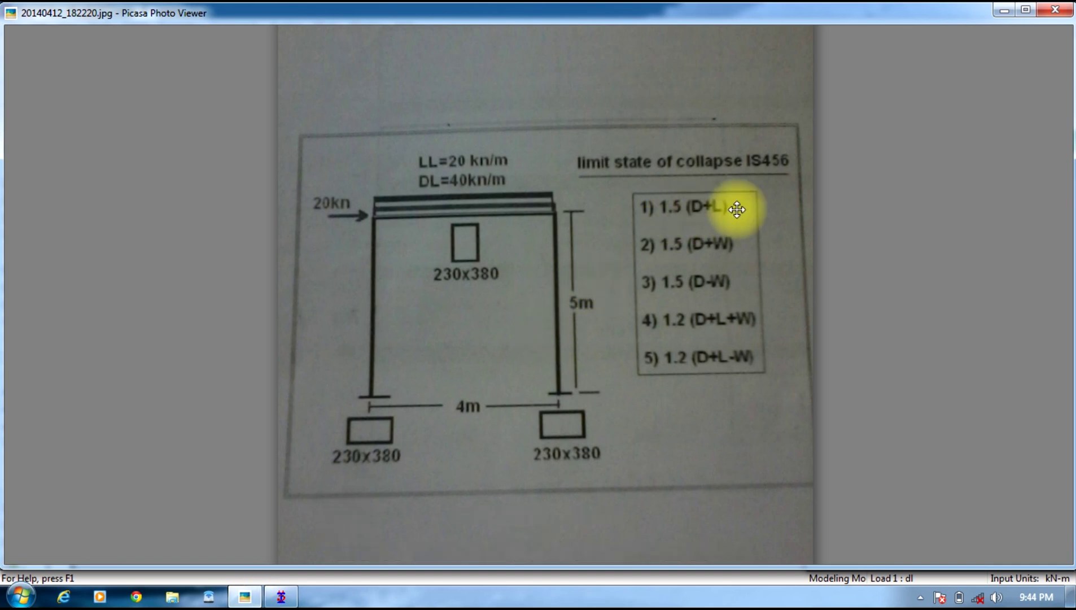
{"action": "left_click", "coordinate": [246, 597]}
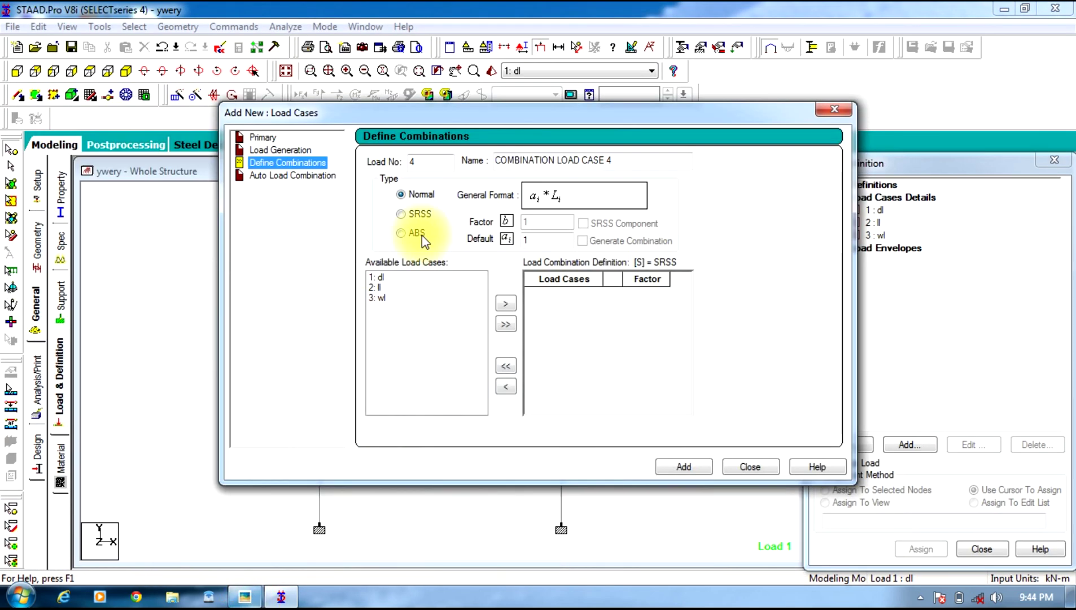
Name combination 4 'dl+ll' and include dl and ll at factor 1.5 each.
{"action": "left_click_drag", "start_coordinate": [642, 161], "coordinate": [312, 195]}
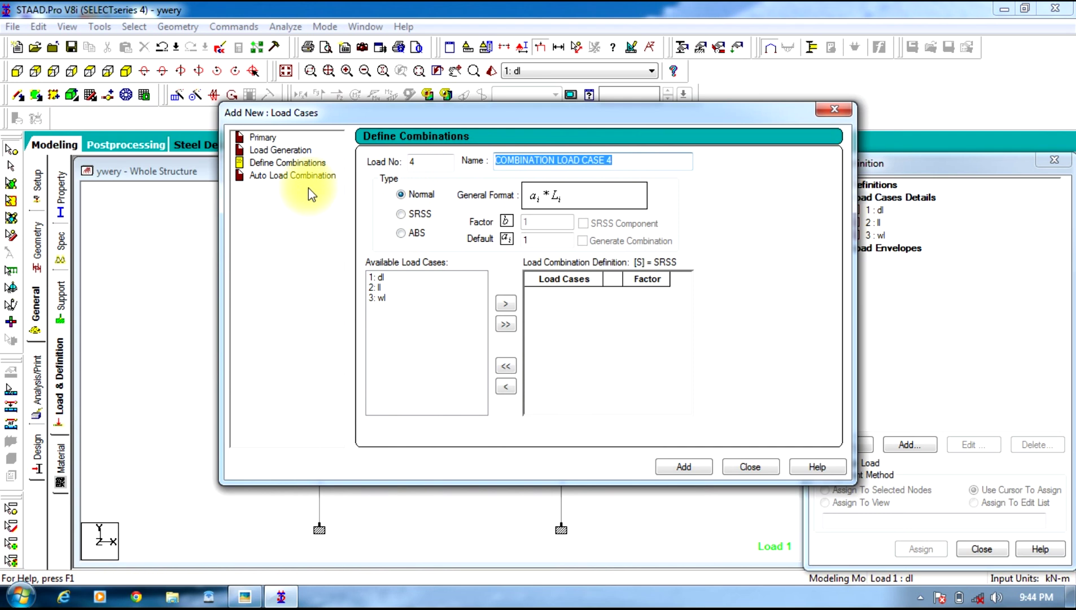
{"action": "type", "text": "dl"}
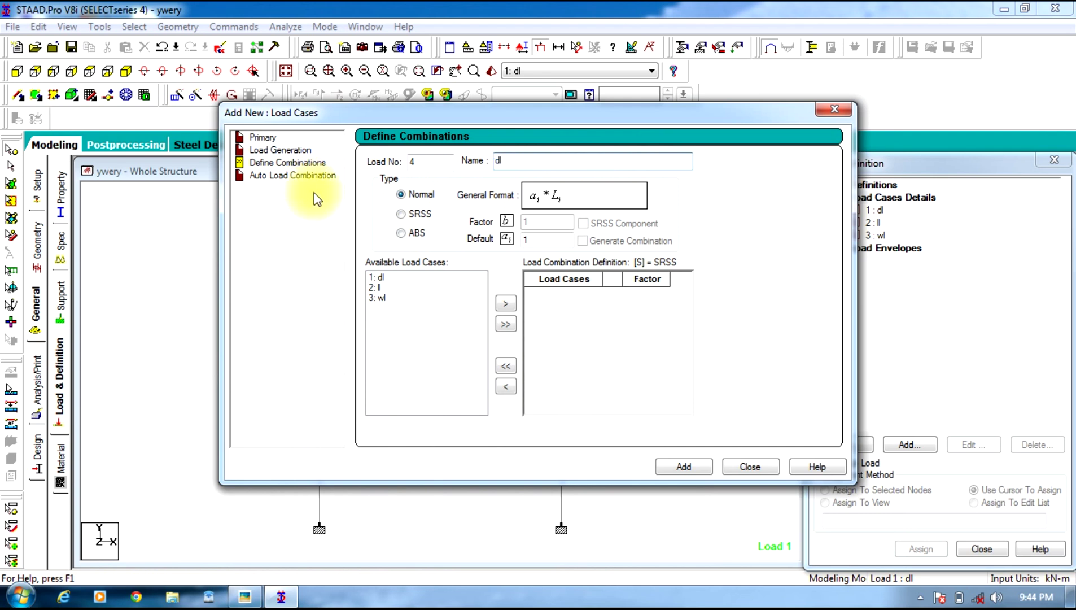
{"action": "type", "text": "+ll"}
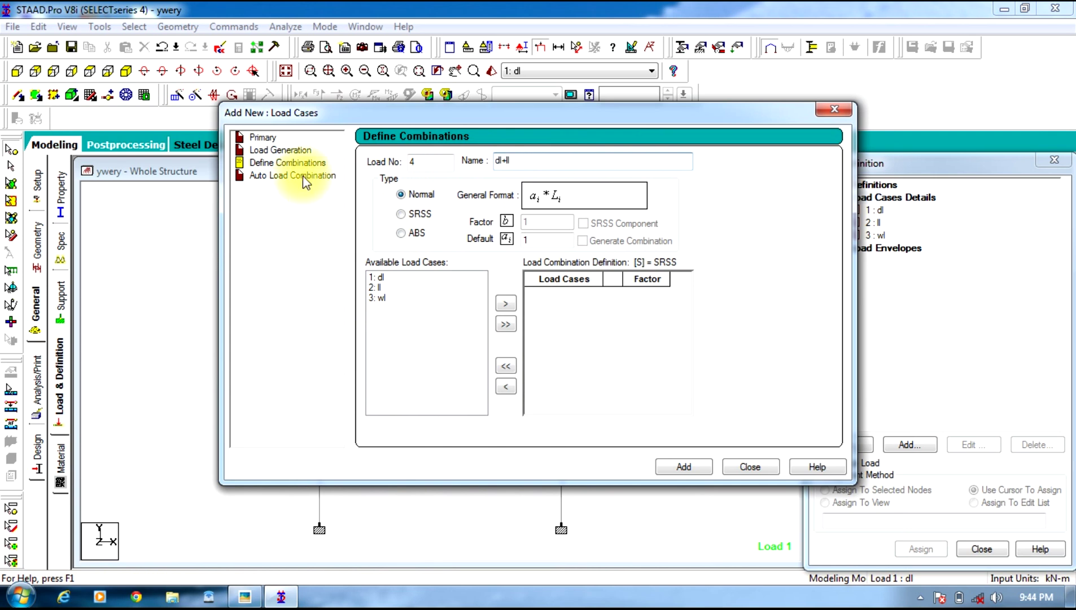
{"action": "left_click", "coordinate": [535, 241]}
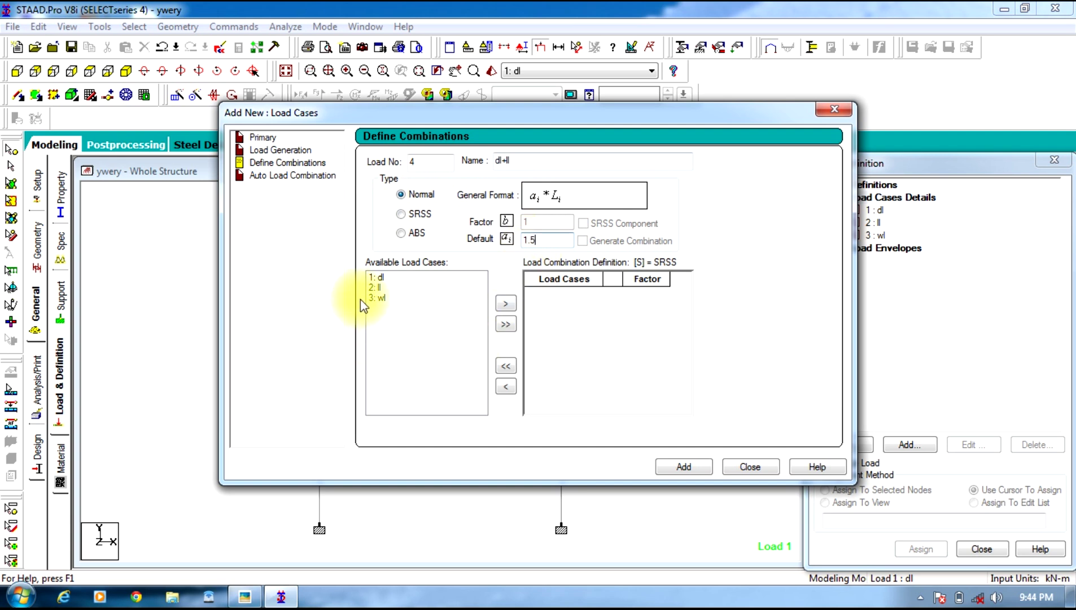
{"action": "left_click", "coordinate": [385, 278]}
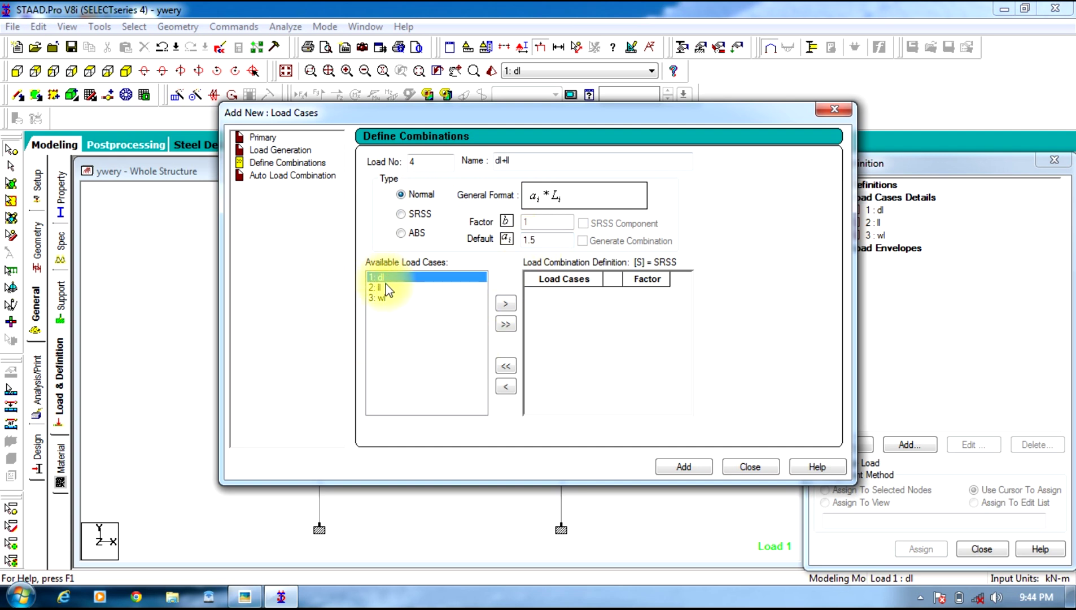
{"action": "left_click", "coordinate": [388, 287], "text": "ctrl"}
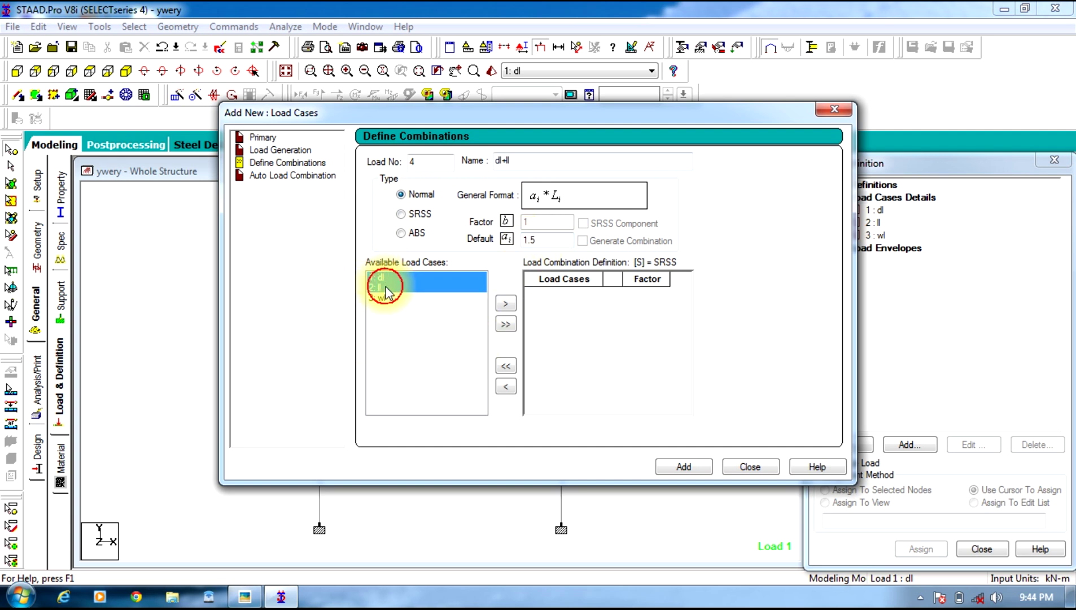
{"action": "left_click", "coordinate": [506, 305]}
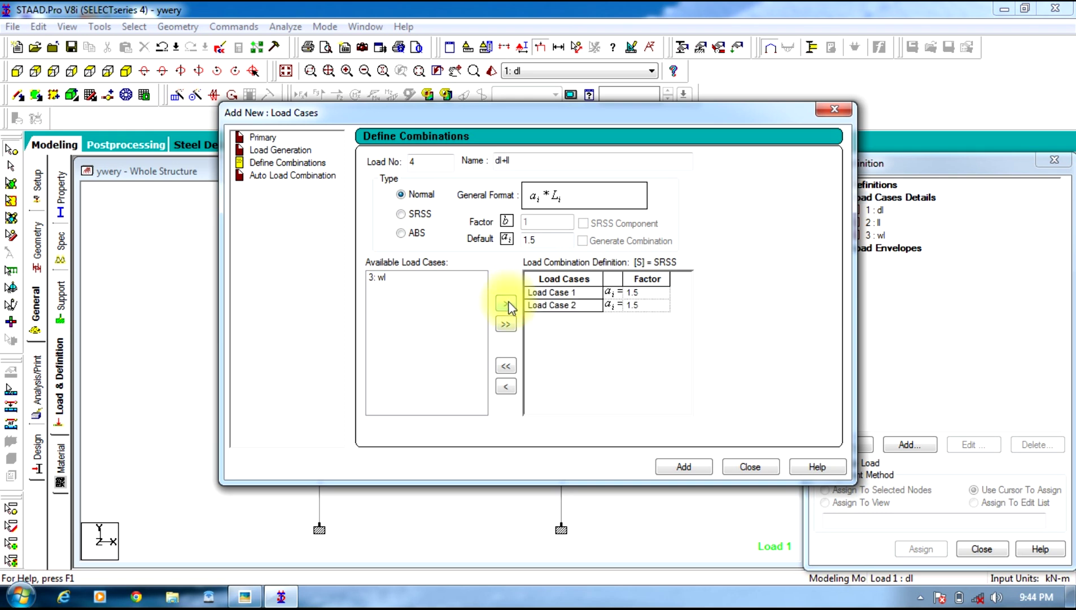
{"action": "left_click", "coordinate": [685, 467]}
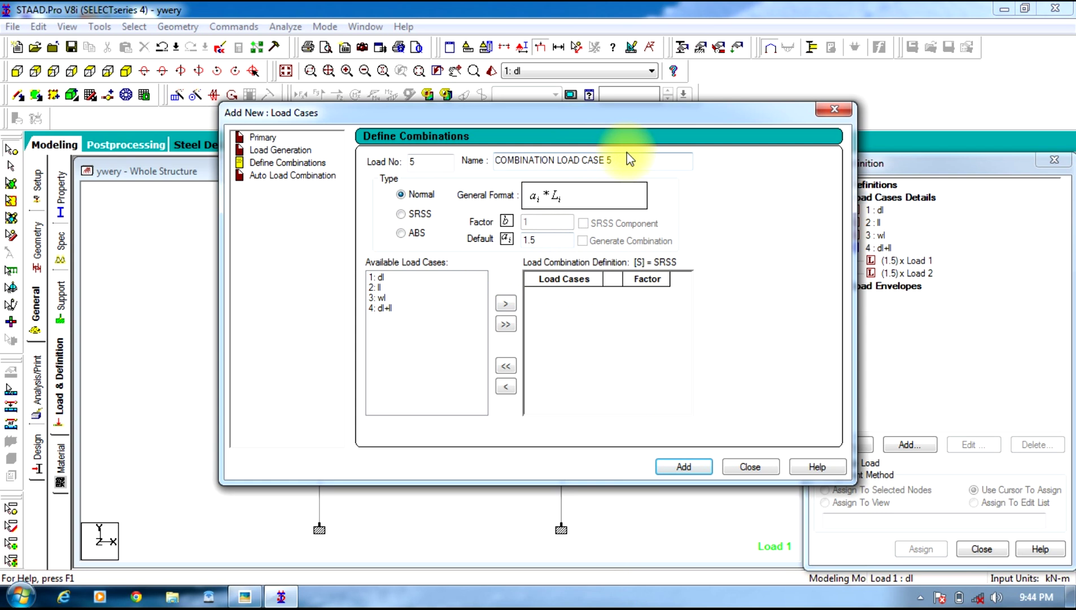
Name combination 5 'dl+wl' and include dl and wl at factor 1.5 each.
{"action": "left_click", "coordinate": [257, 595]}
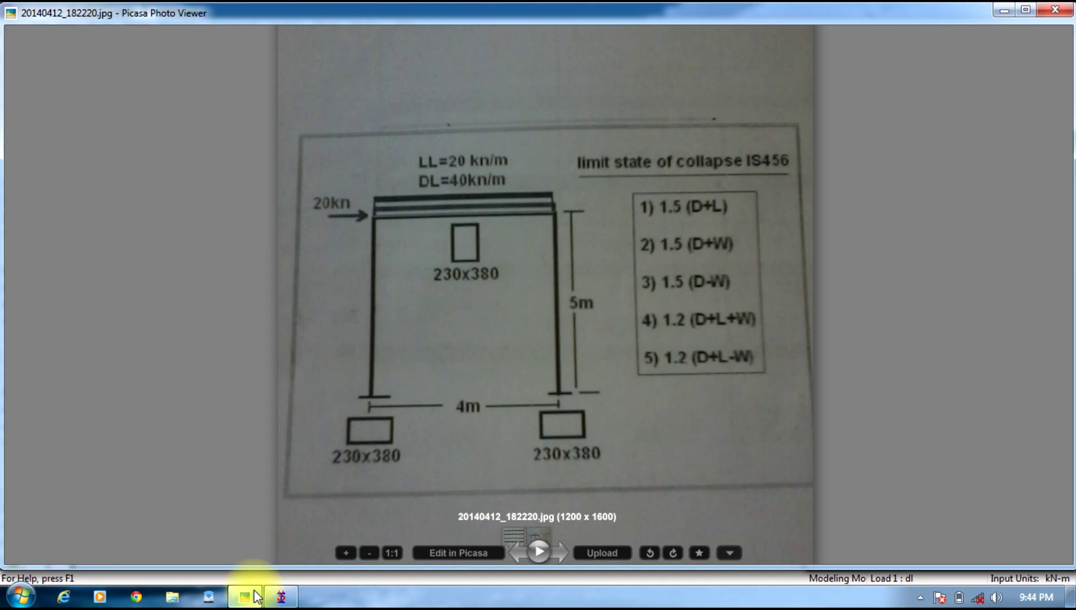
{"action": "left_click", "coordinate": [257, 596]}
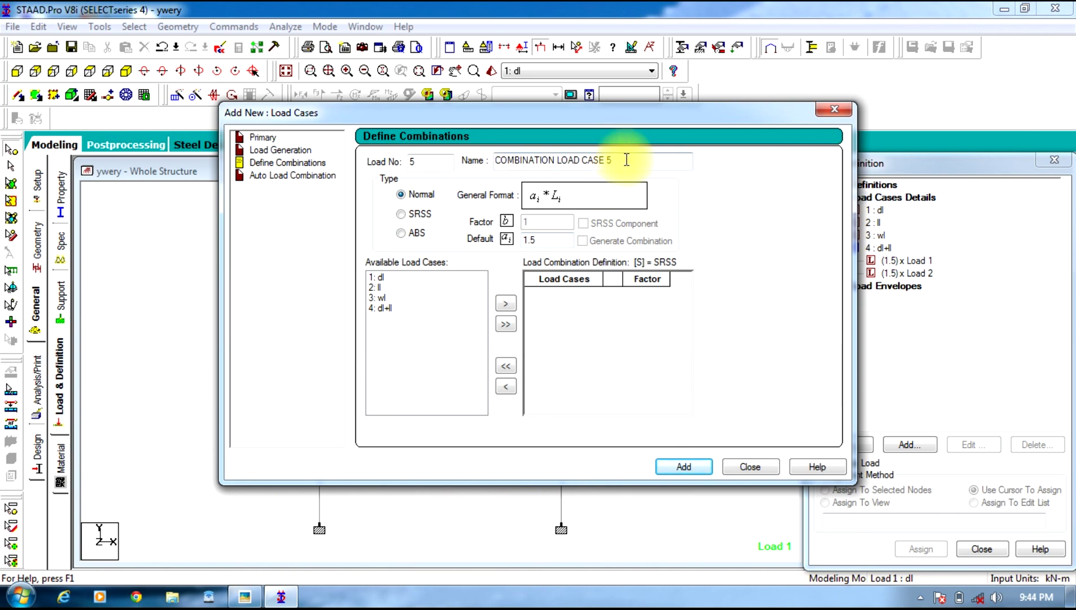
{"action": "left_click_drag", "start_coordinate": [626, 160], "coordinate": [495, 160]}
{"action": "type", "text": "dl+wl"}
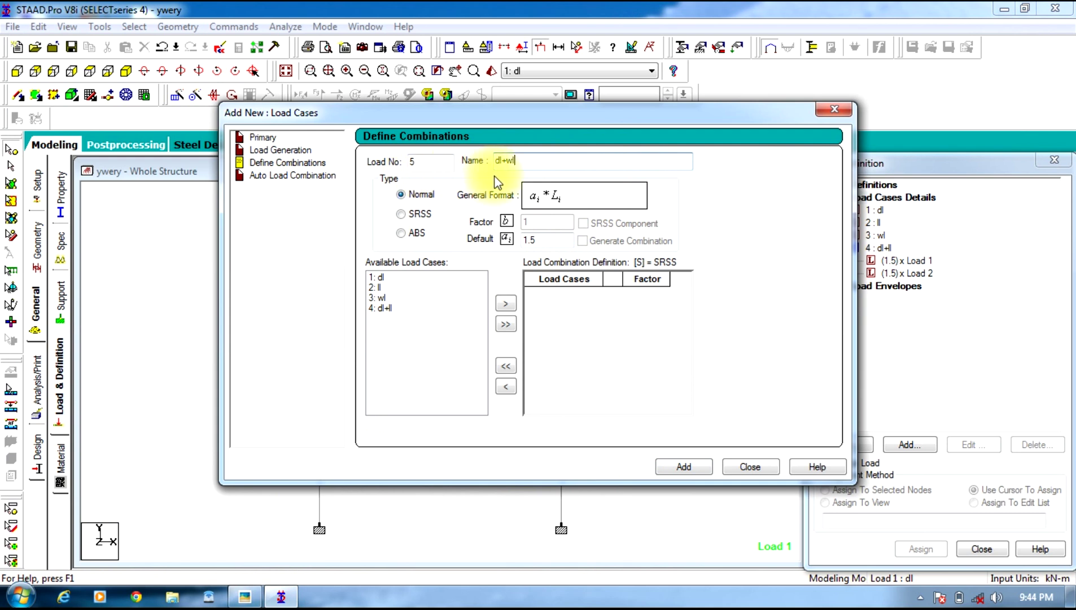
{"action": "left_click", "coordinate": [377, 277]}
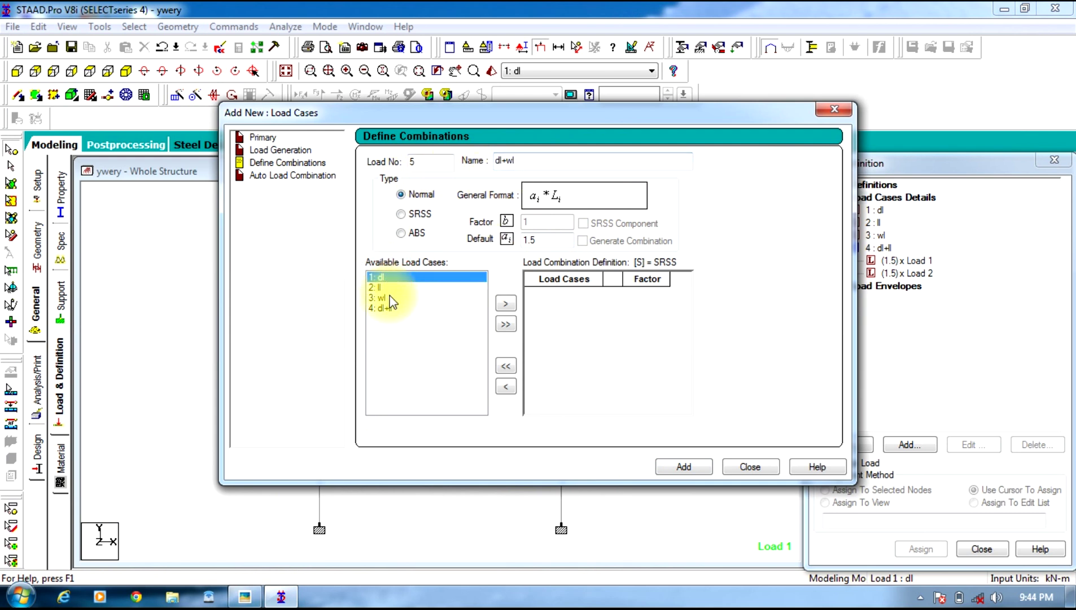
{"action": "left_click", "coordinate": [378, 298], "text": "ctrl"}
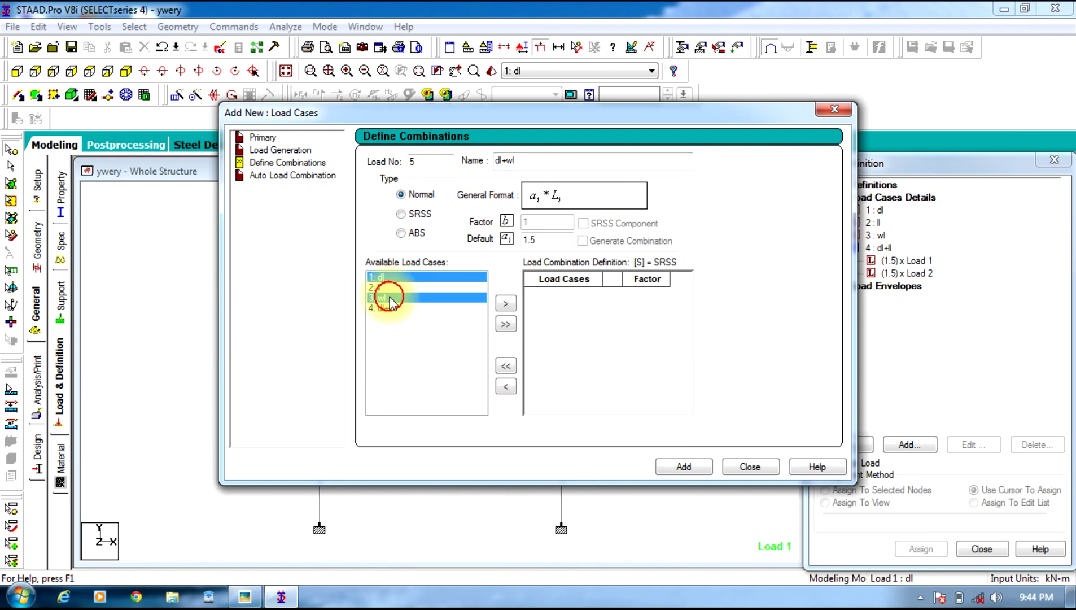
{"action": "left_click", "coordinate": [508, 306]}
{"action": "left_click", "coordinate": [685, 468]}
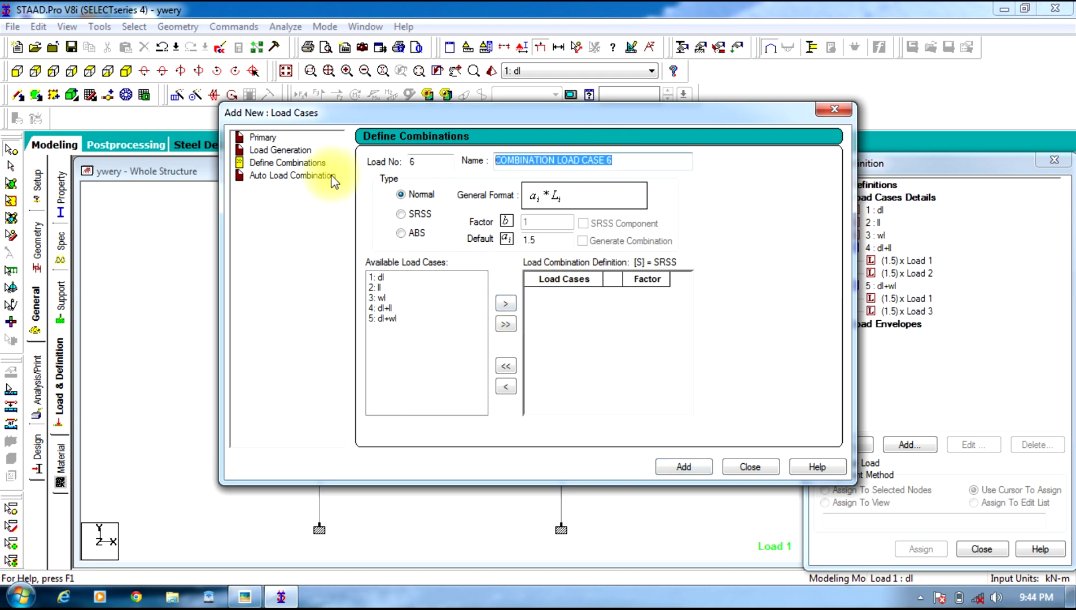
Create combination 6 'dl-wl' with dead load at 1.5 and wind load at -1.5.
{"action": "type", "text": "dl"}
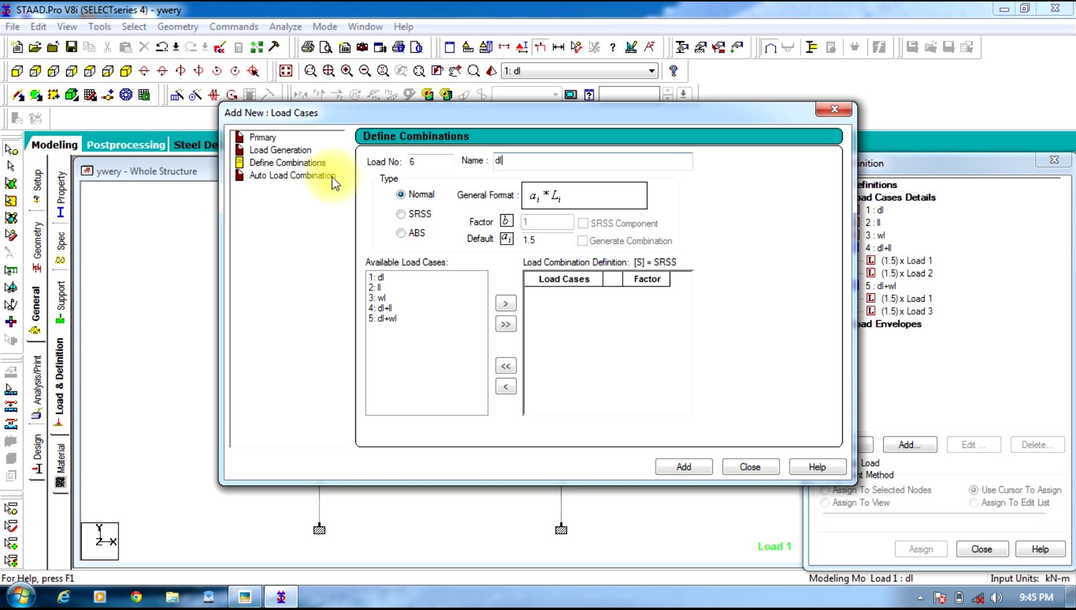
{"action": "type", "text": "-wl"}
{"action": "left_click", "coordinate": [381, 277]}
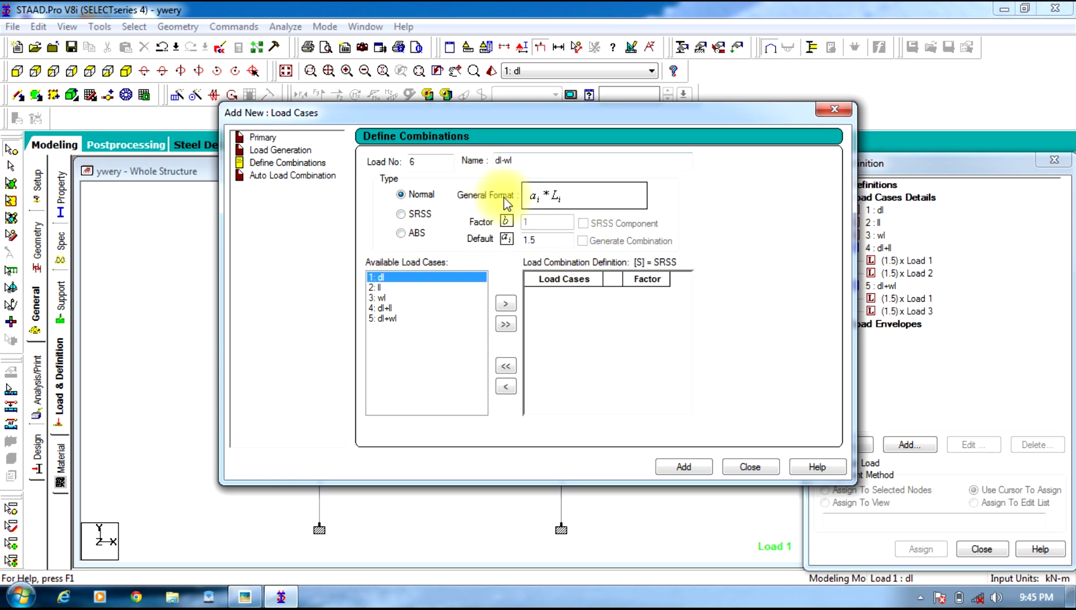
{"action": "left_click", "coordinate": [505, 304]}
{"action": "left_click", "coordinate": [377, 287]}
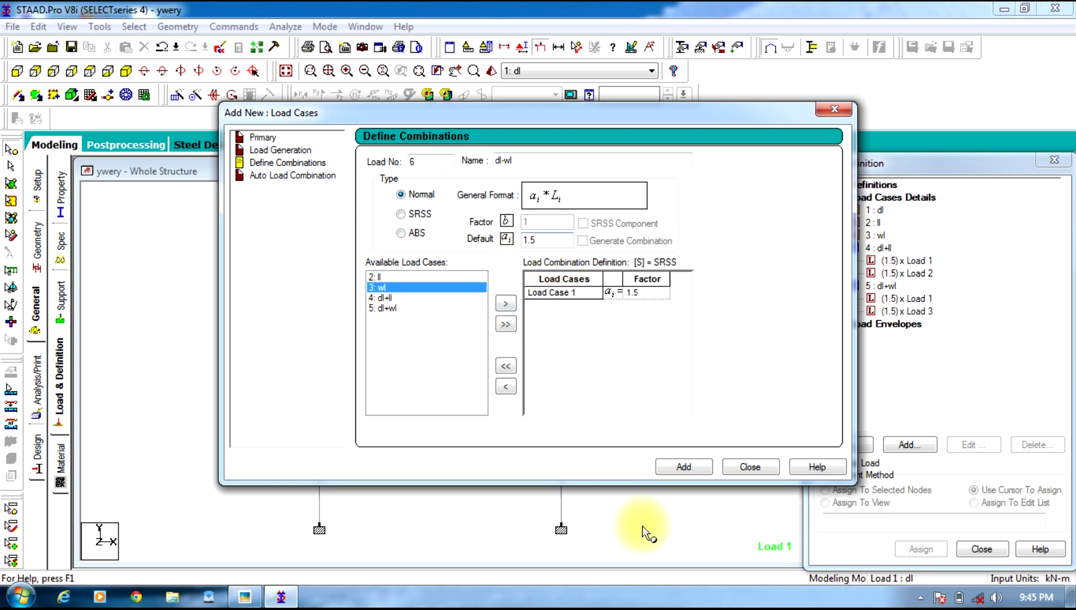
{"action": "type", "text": "-"}
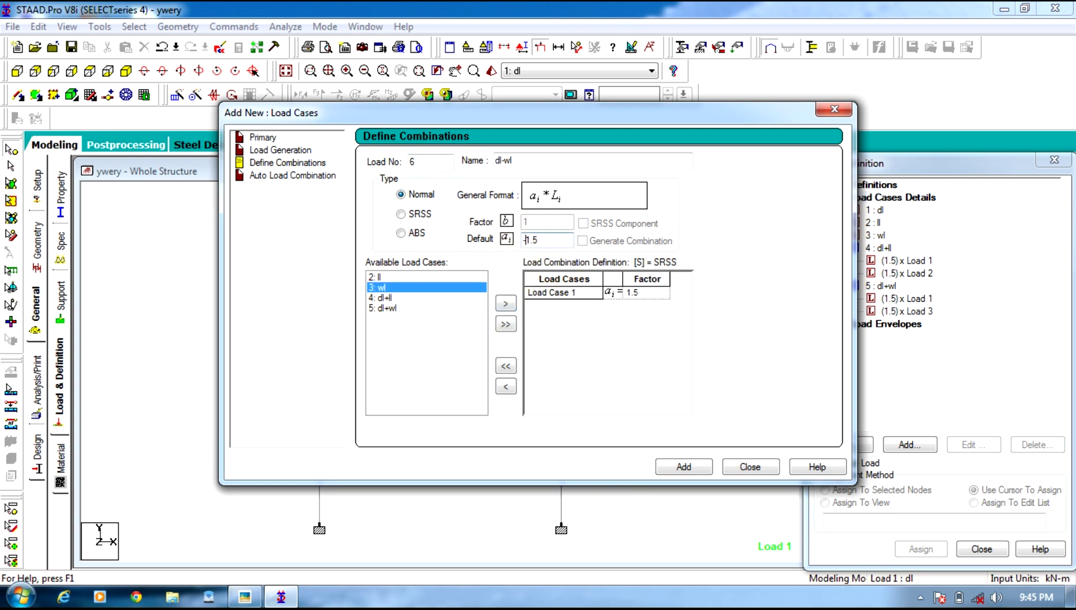
{"action": "left_click", "coordinate": [511, 305]}
{"action": "left_click", "coordinate": [689, 474]}
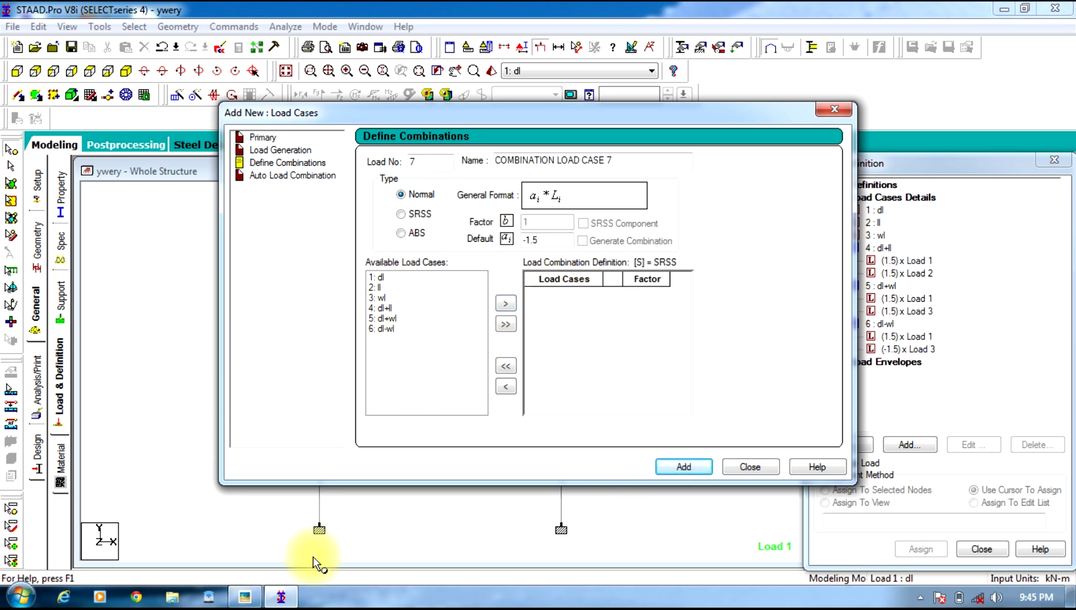
Check the combinations photo, then add combination 7 'dl+ll+wl' with loads 1–3 at 1.2.
{"action": "left_click", "coordinate": [247, 597]}
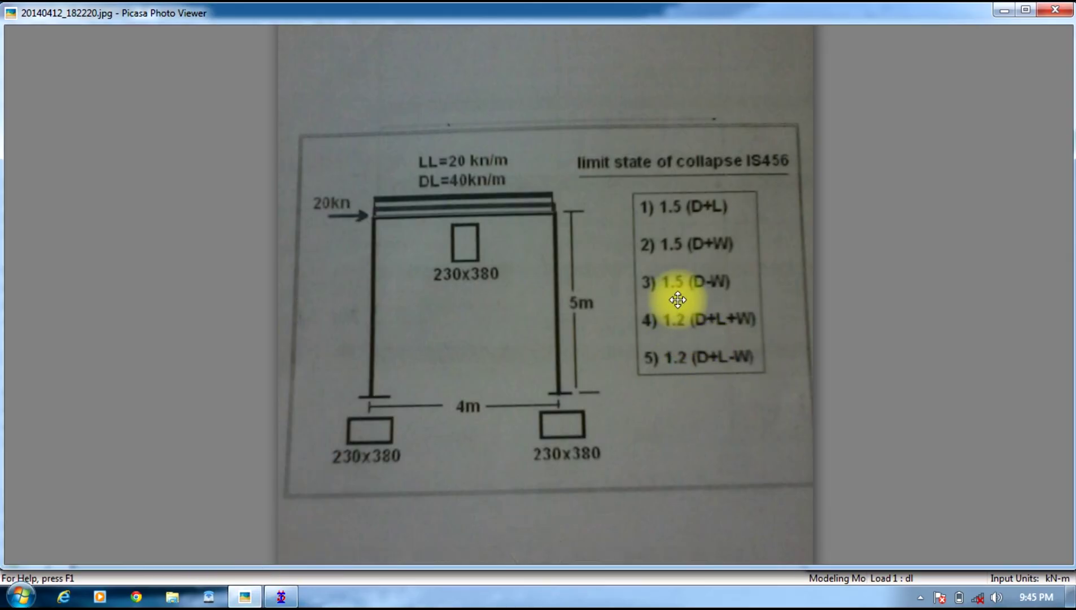
{"action": "left_click", "coordinate": [285, 597]}
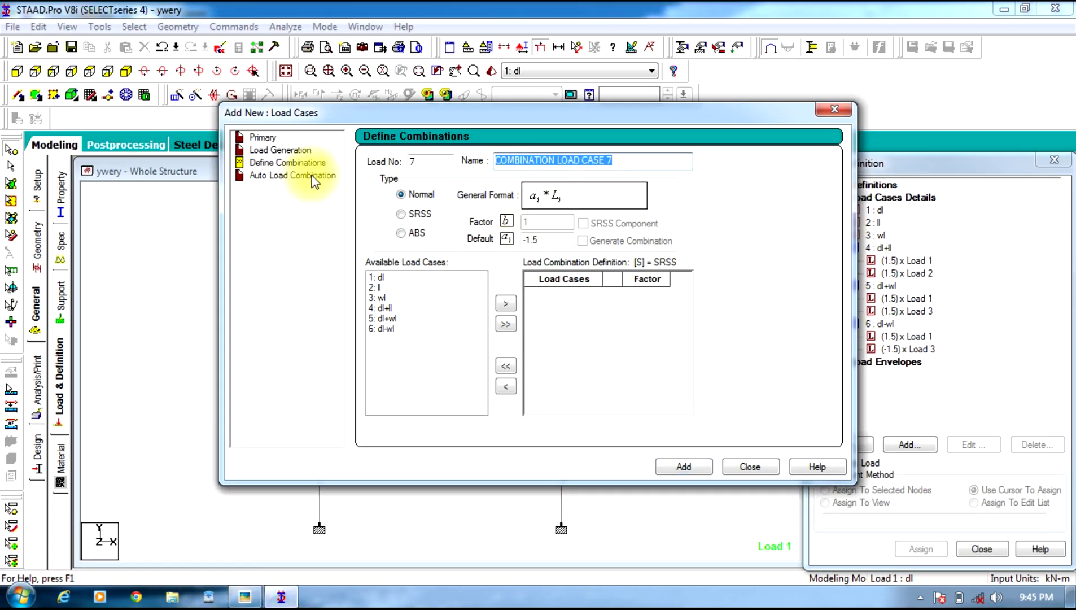
{"action": "type", "text": "dl+ll+wl"}
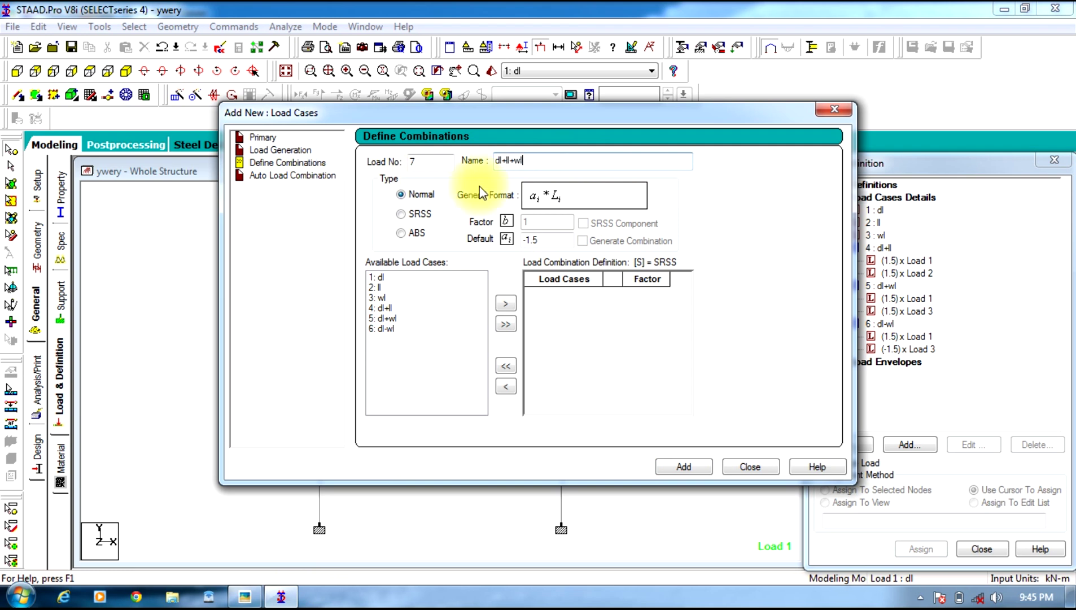
{"action": "double_click", "coordinate": [533, 240]}
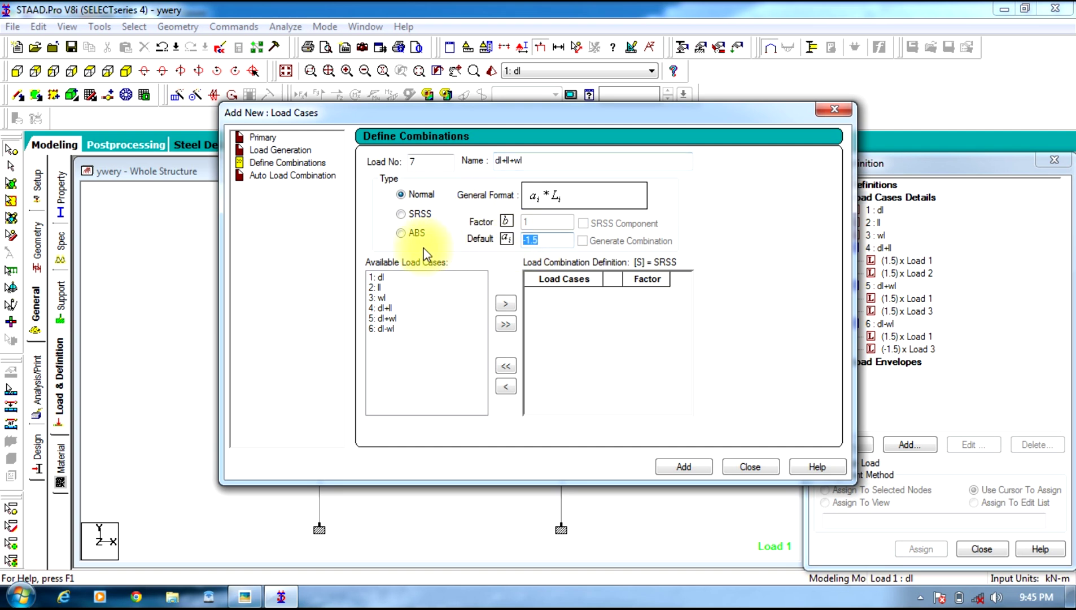
{"action": "type", "text": "1.2"}
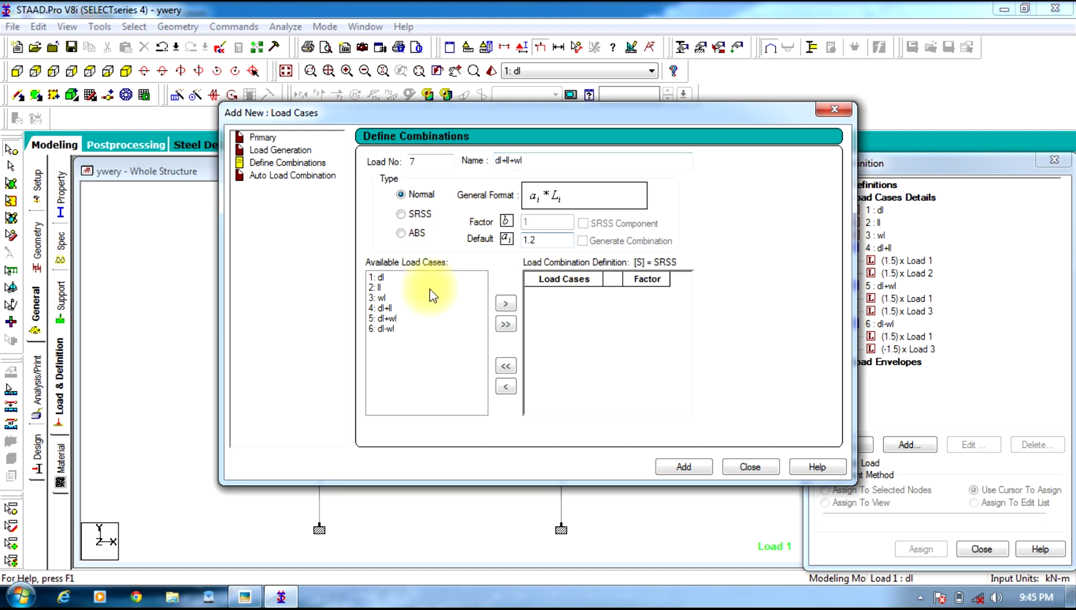
{"action": "left_click", "coordinate": [379, 278]}
{"action": "left_click", "coordinate": [379, 297], "text": "shift"}
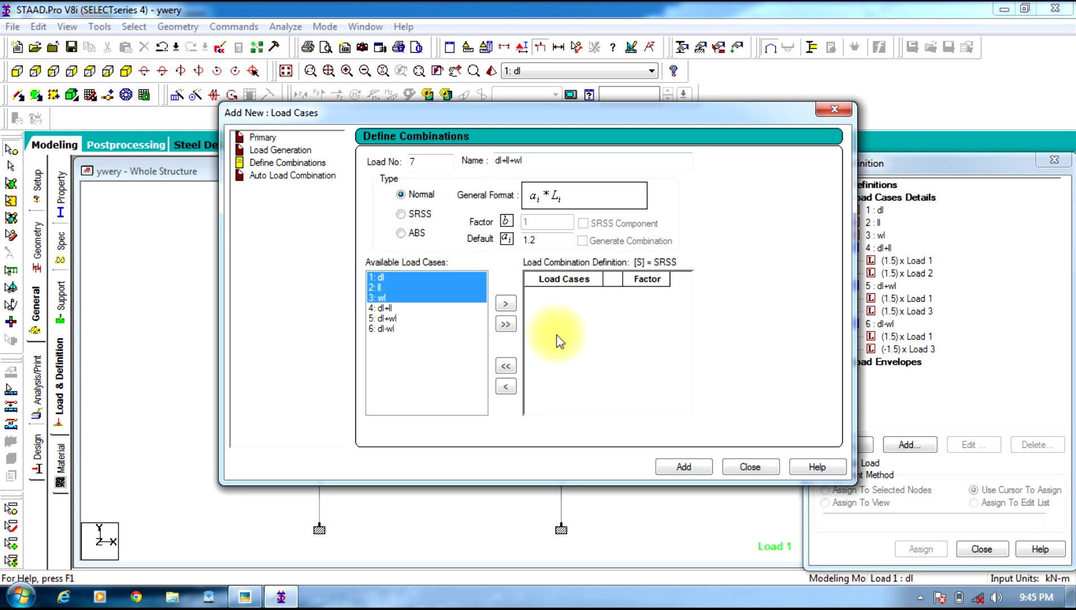
{"action": "left_click", "coordinate": [505, 303]}
{"action": "left_click", "coordinate": [684, 466]}
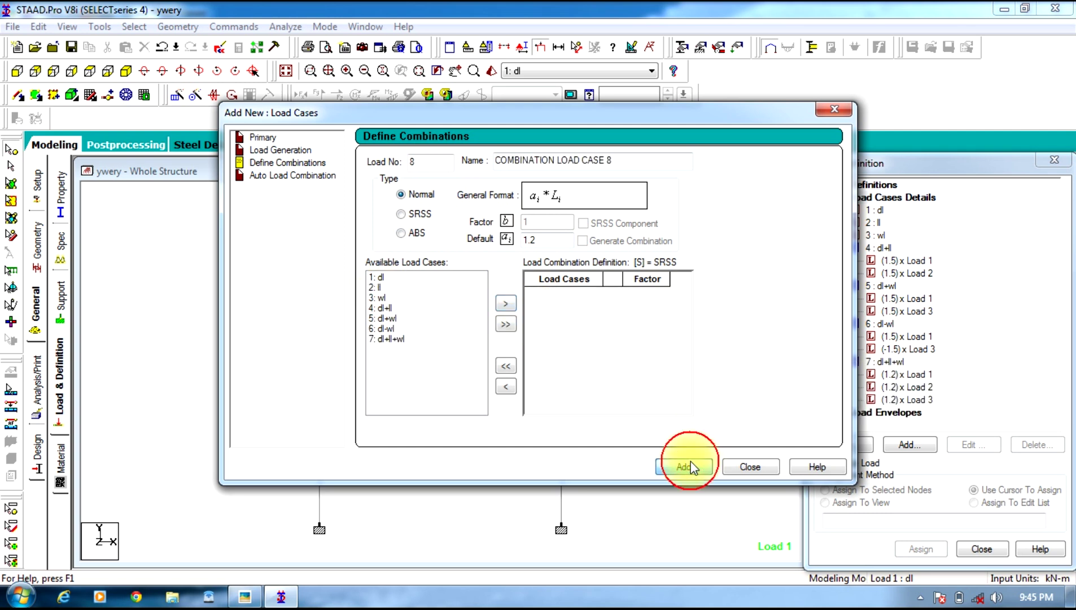
Add combination 8 'dl+ll-wl' with dead and live load at 1.2, wind at -1.2.
{"action": "left_click", "coordinate": [623, 155]}
{"action": "double_click", "coordinate": [624, 154]}
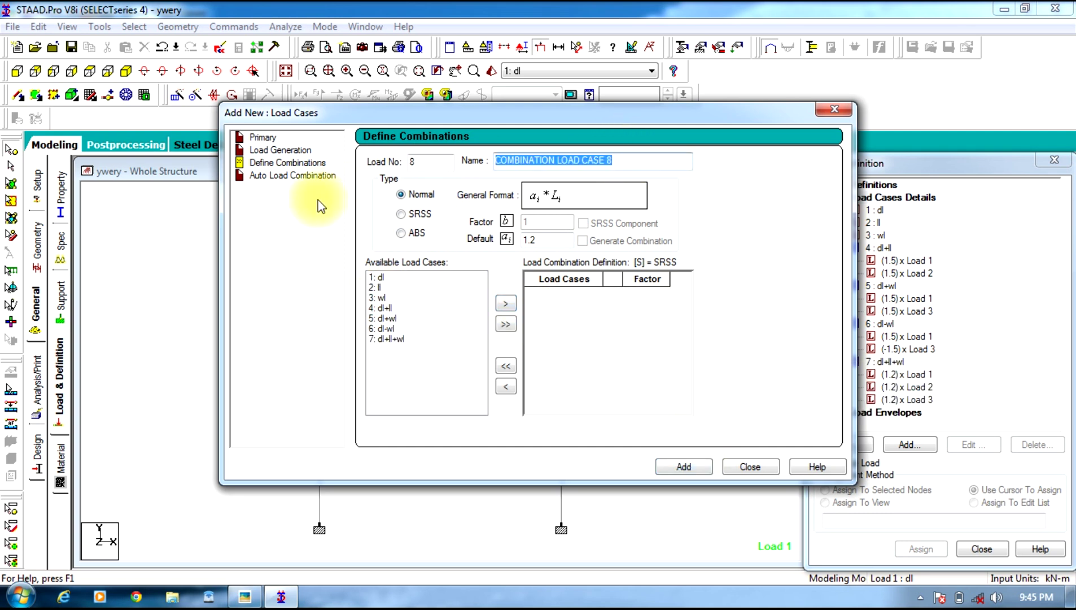
{"action": "type", "text": "dl+ll-wl"}
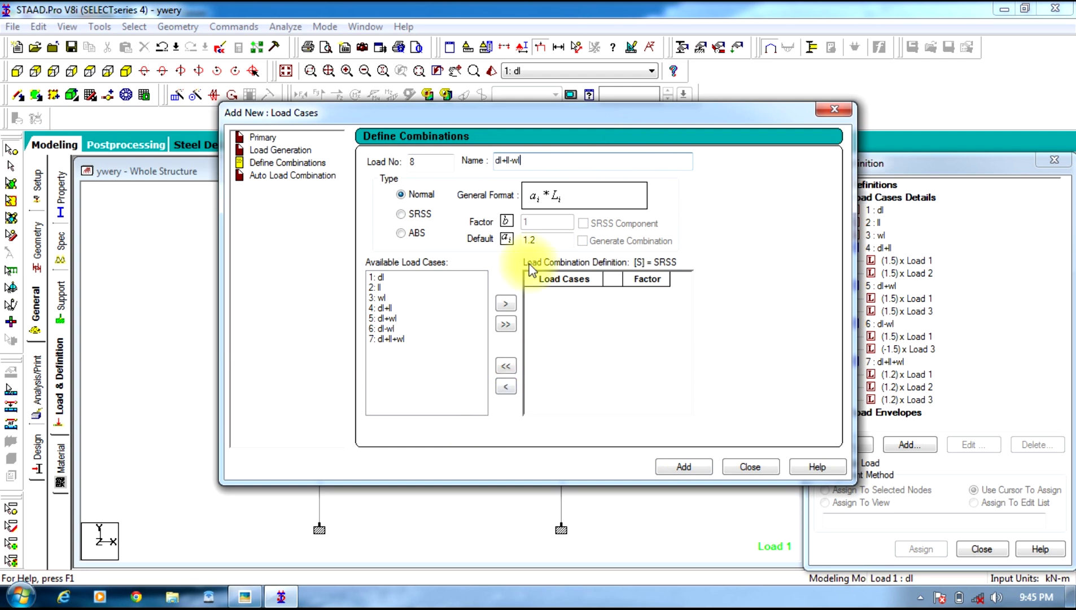
{"action": "left_click", "coordinate": [385, 279]}
{"action": "left_click", "coordinate": [383, 288], "text": "shift"}
{"action": "left_click", "coordinate": [505, 303]}
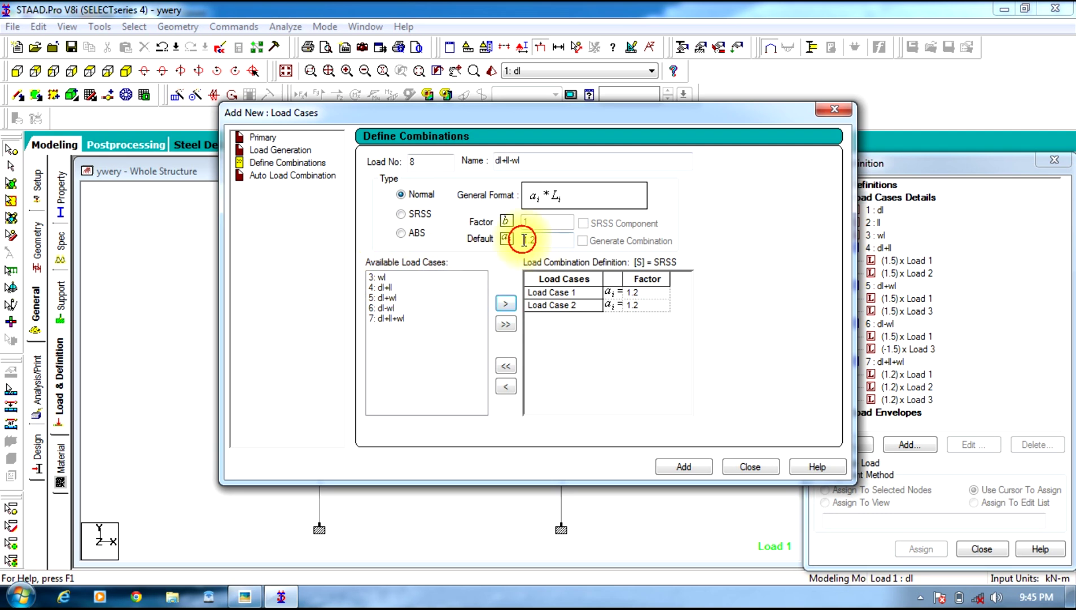
{"action": "type", "text": "-"}
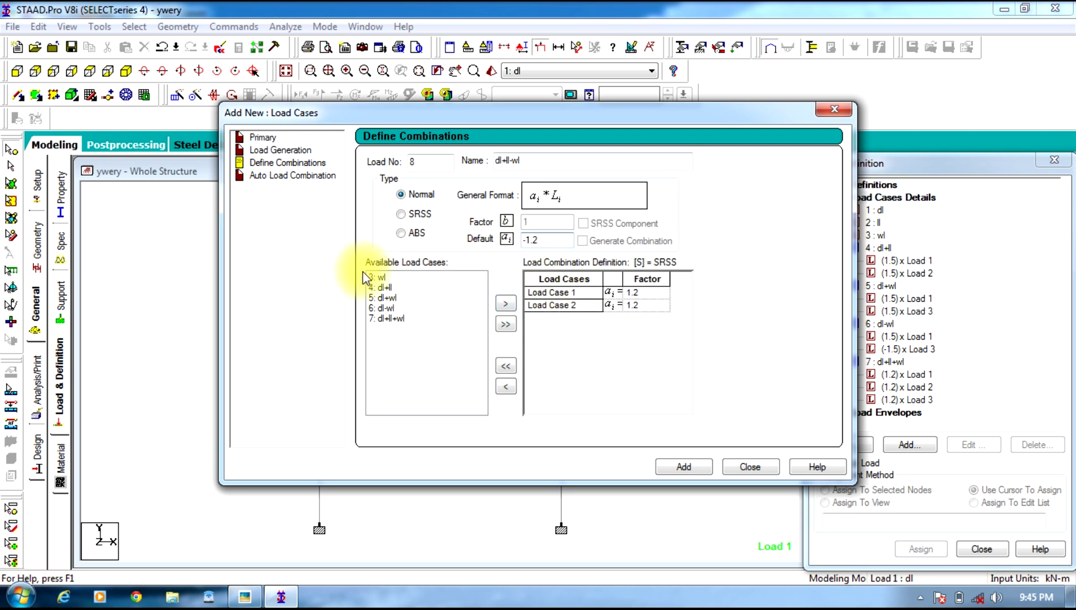
{"action": "left_click", "coordinate": [376, 277]}
{"action": "left_click", "coordinate": [506, 303]}
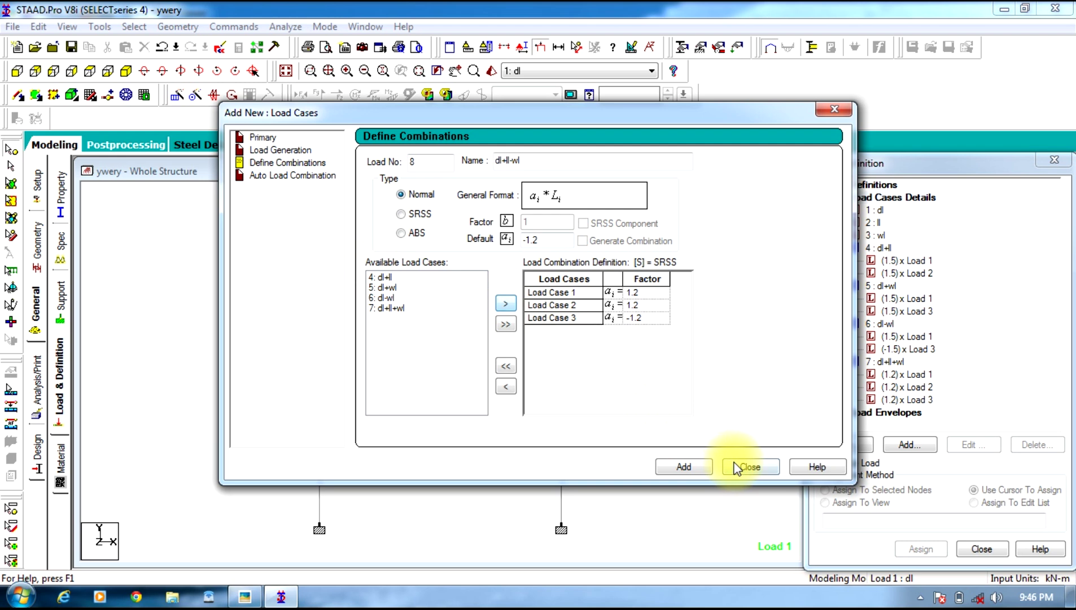
{"action": "left_click", "coordinate": [699, 467]}
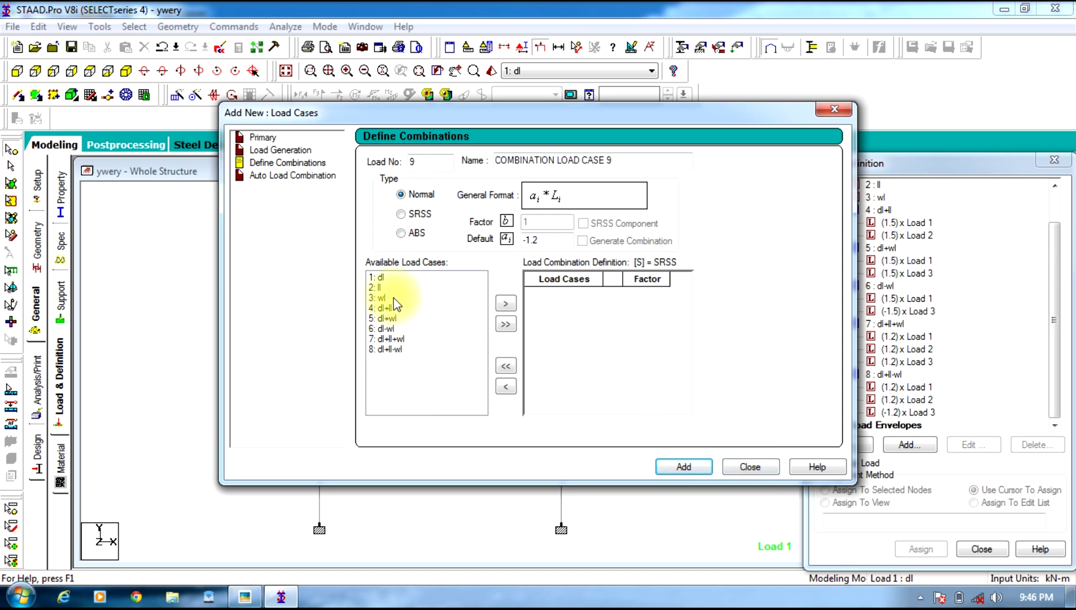
Close the Add New: Load Cases combination editor.
{"action": "left_click", "coordinate": [750, 467]}
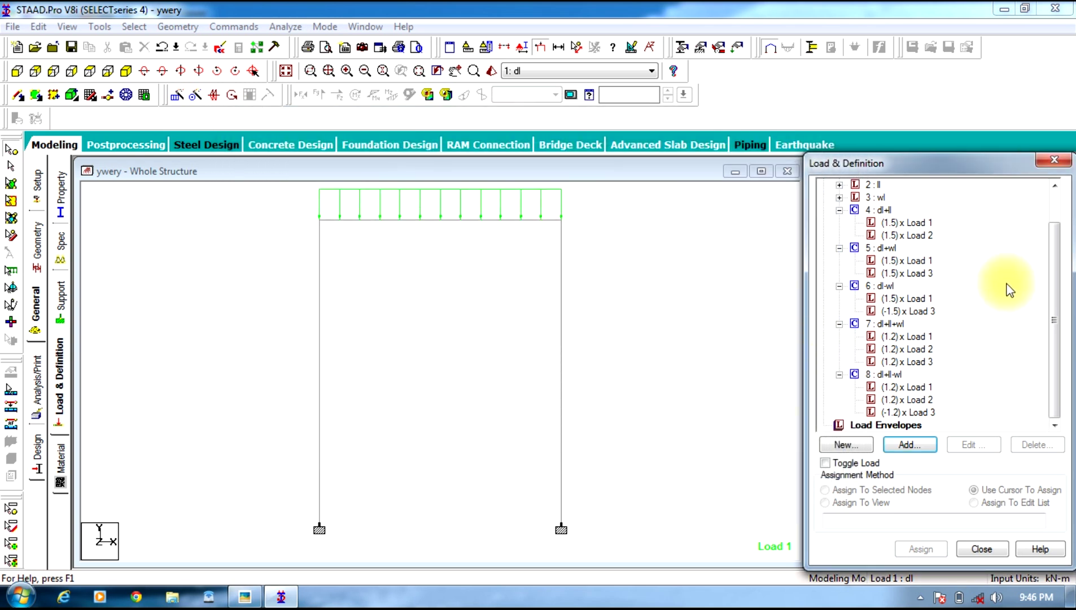
{"action": "left_click", "coordinate": [1058, 357]}
{"action": "left_click_drag", "start_coordinate": [1054, 353], "coordinate": [1033, 293]}
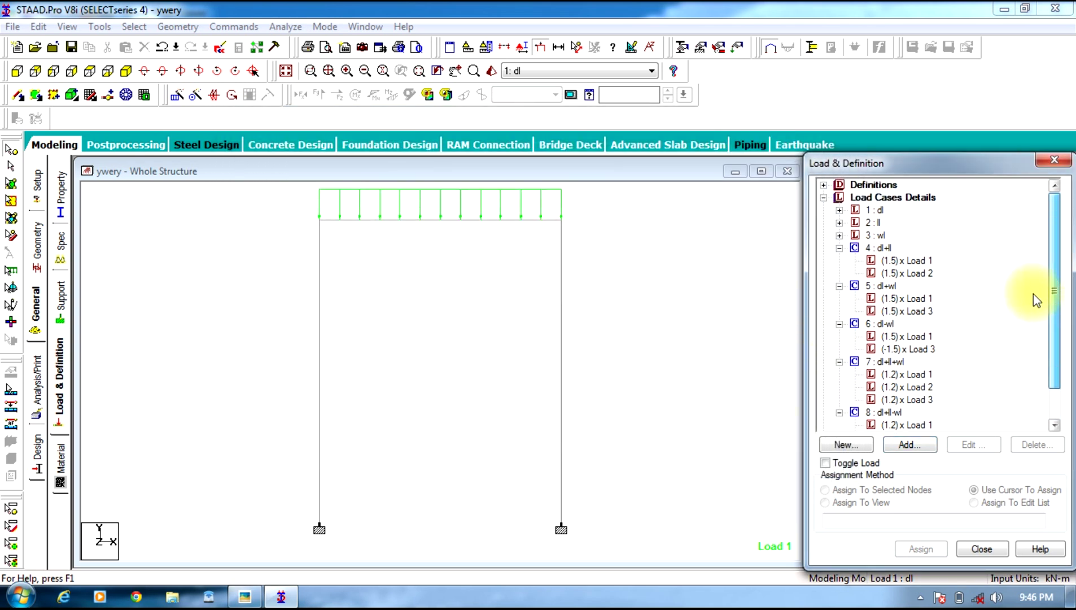
Collapse the five combination entries in the Load & Definition tree and open Analysis/Print.
{"action": "left_click", "coordinate": [839, 248]}
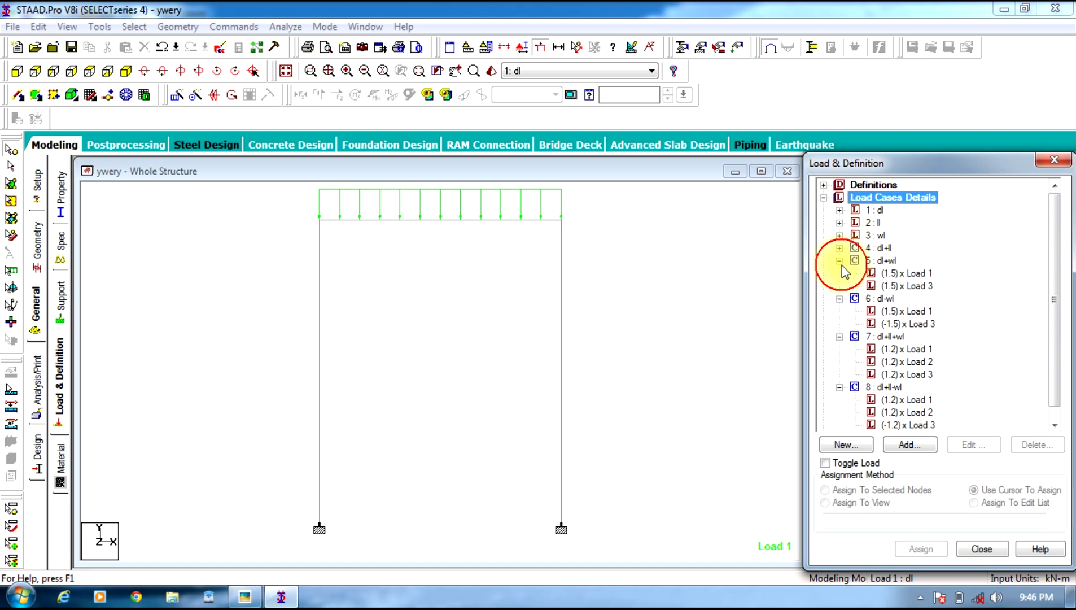
{"action": "left_click", "coordinate": [839, 260]}
{"action": "left_click", "coordinate": [839, 273]}
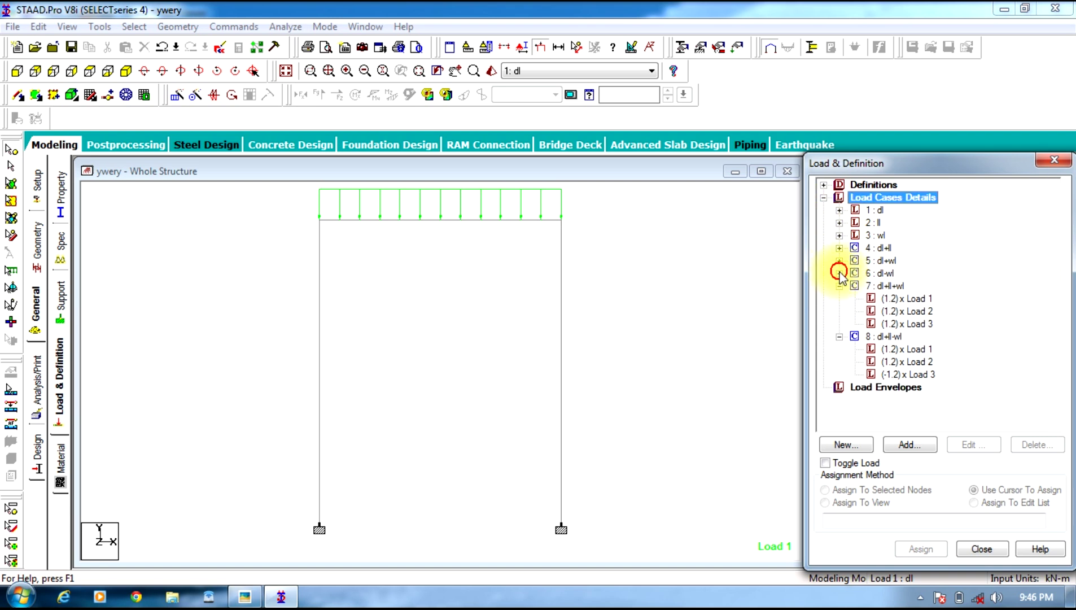
{"action": "left_click", "coordinate": [839, 286]}
{"action": "left_click", "coordinate": [839, 298]}
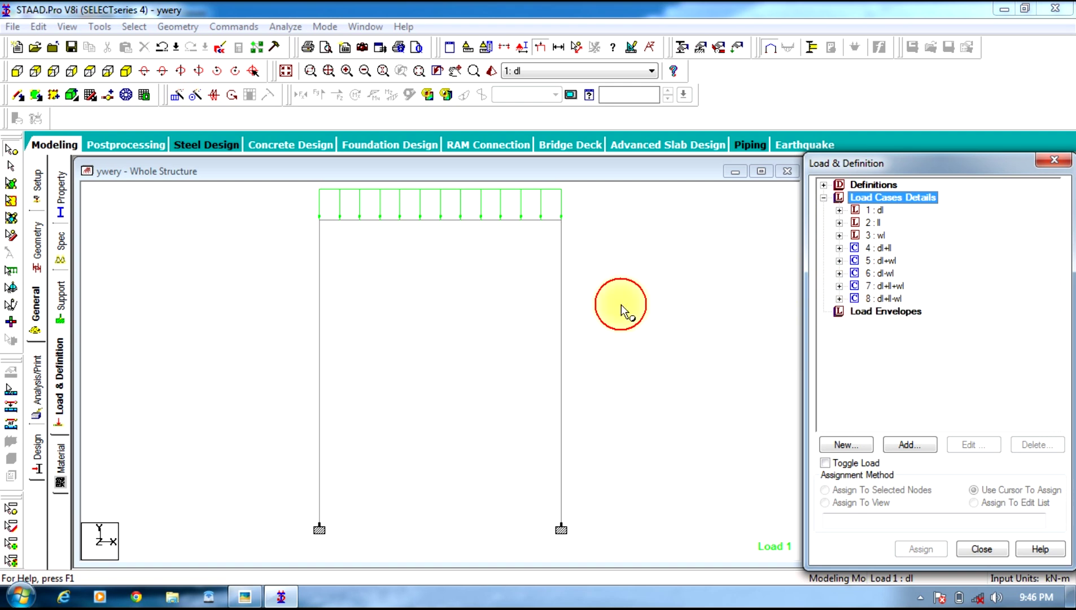
{"action": "left_click", "coordinate": [37, 416]}
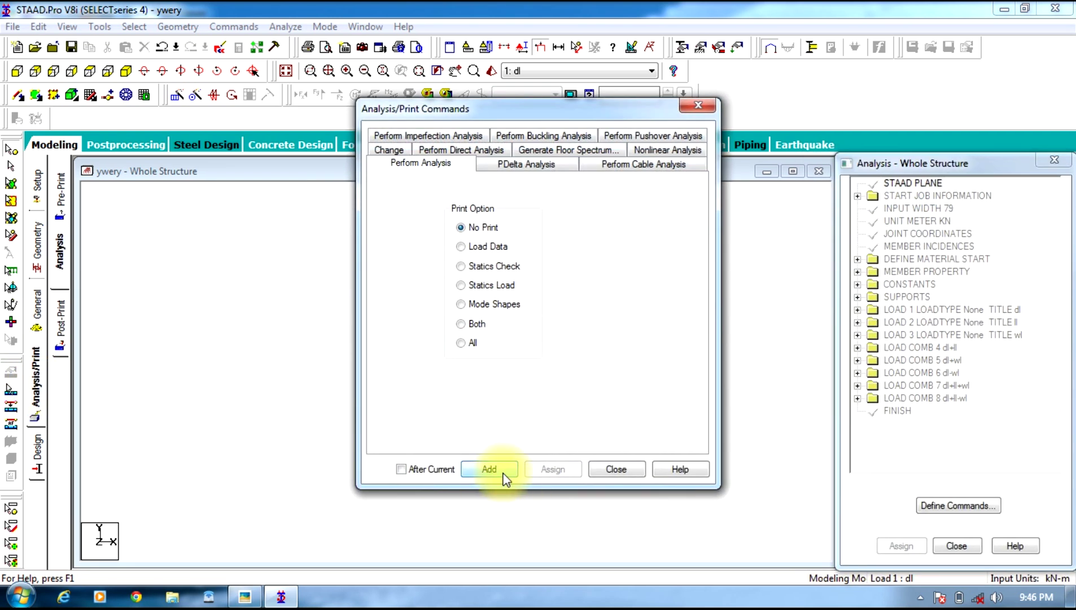
Add PERFORM ANALYSIS, save the model and run the analysis to 0 errors and 0 warnings.
{"action": "left_click", "coordinate": [503, 473]}
{"action": "left_click", "coordinate": [608, 468]}
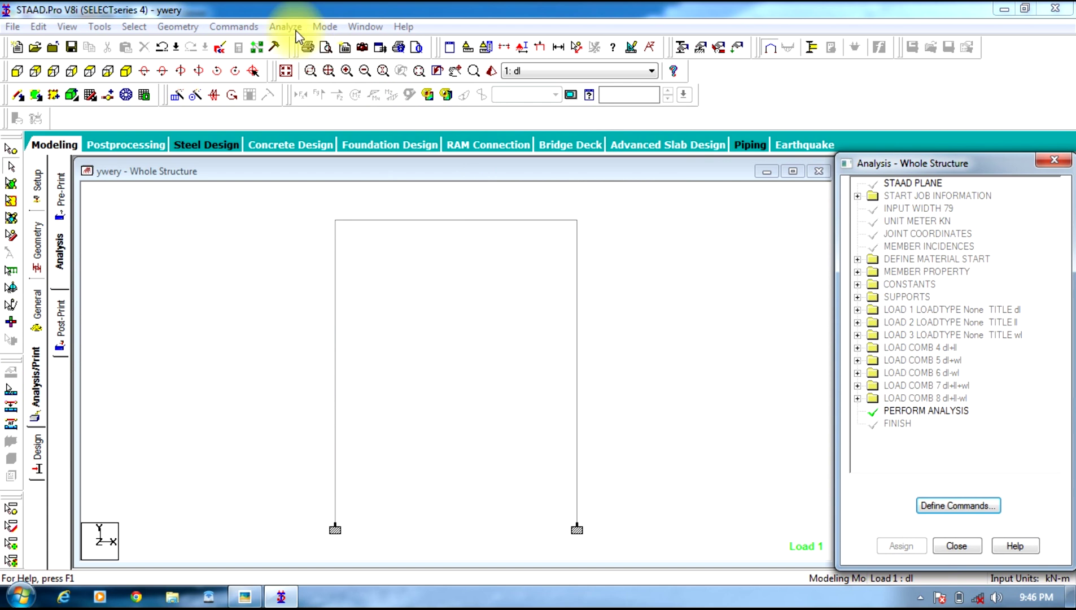
{"action": "left_click", "coordinate": [293, 27]}
{"action": "left_click", "coordinate": [316, 40]}
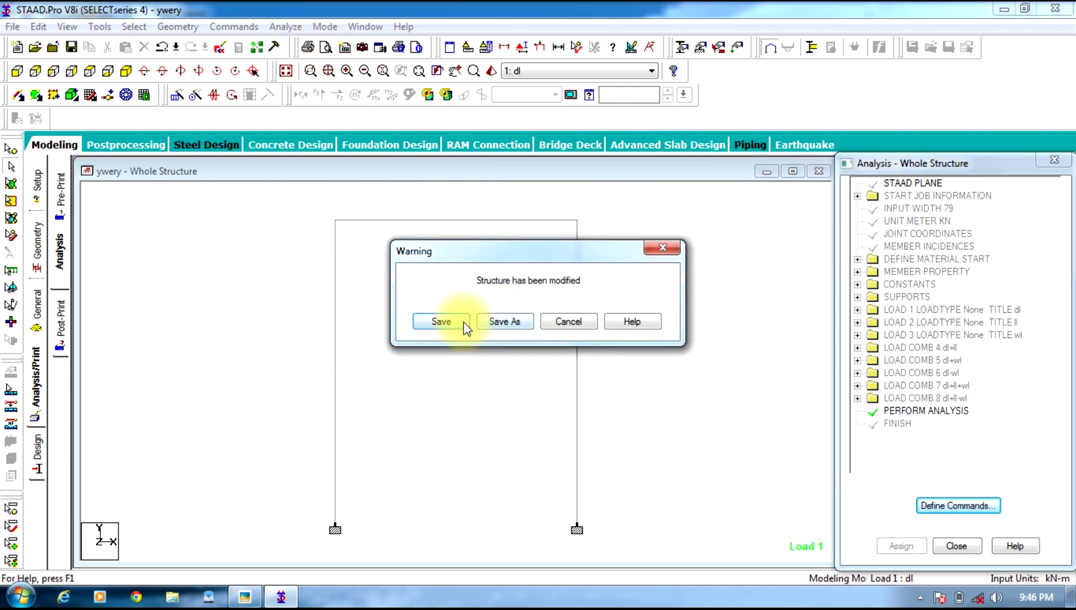
{"action": "left_click", "coordinate": [440, 321]}
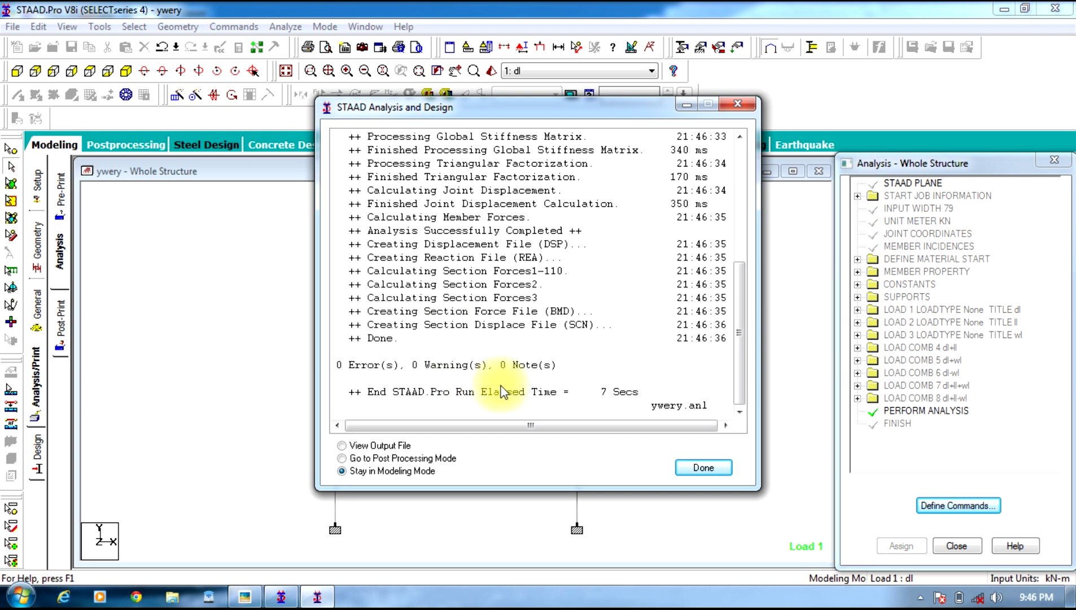
{"action": "left_click", "coordinate": [704, 469]}
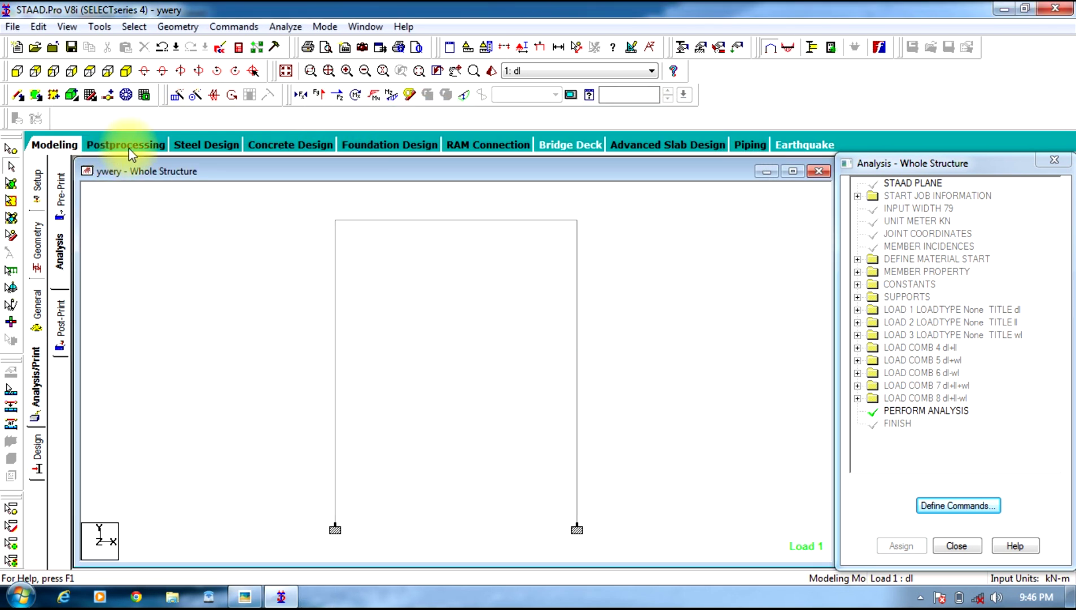
Enter Postprocessing for all eight load cases and show the deflected shape for load 2 ll.
{"action": "left_click", "coordinate": [130, 145]}
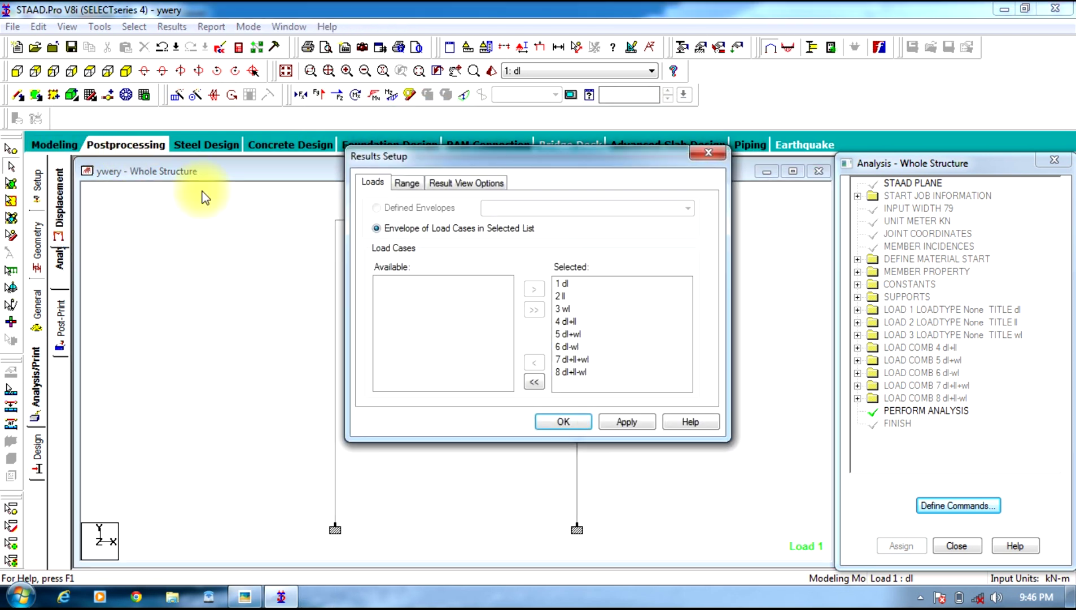
{"action": "left_click", "coordinate": [564, 422]}
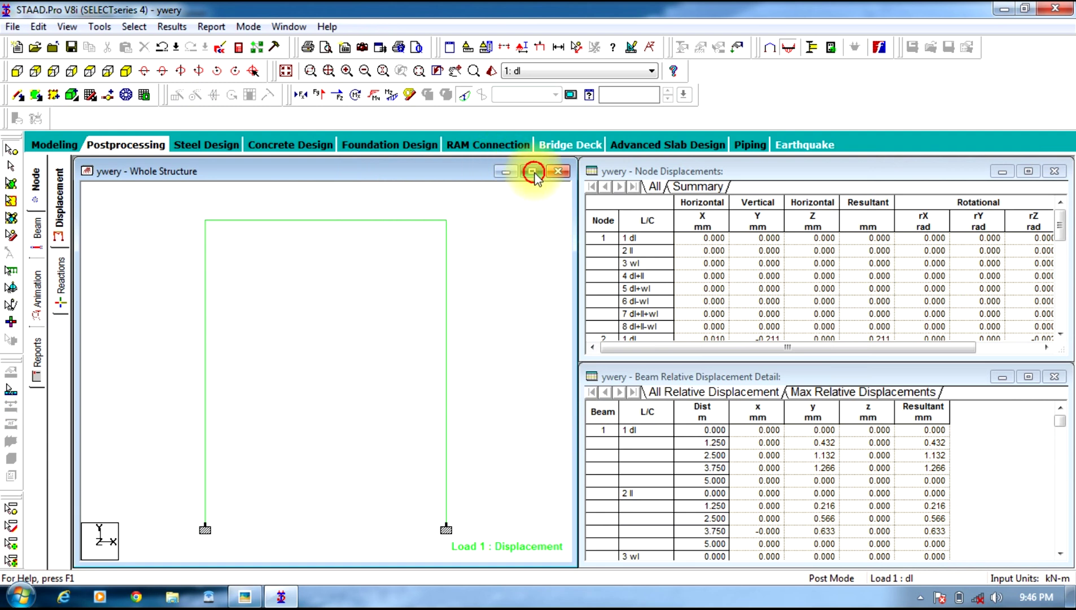
{"action": "left_click", "coordinate": [532, 172]}
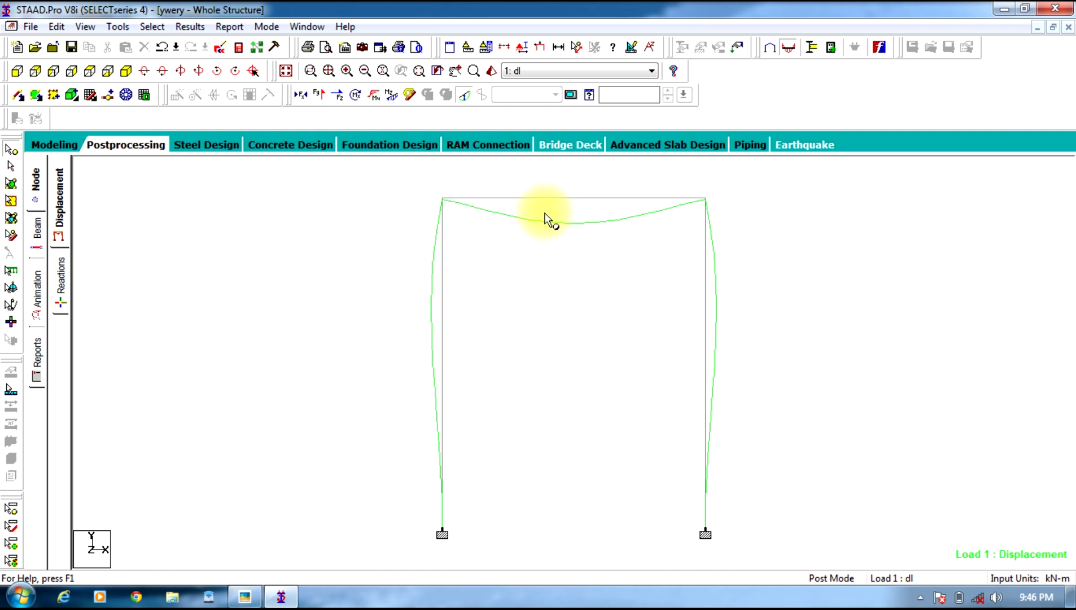
{"action": "left_click", "coordinate": [515, 72]}
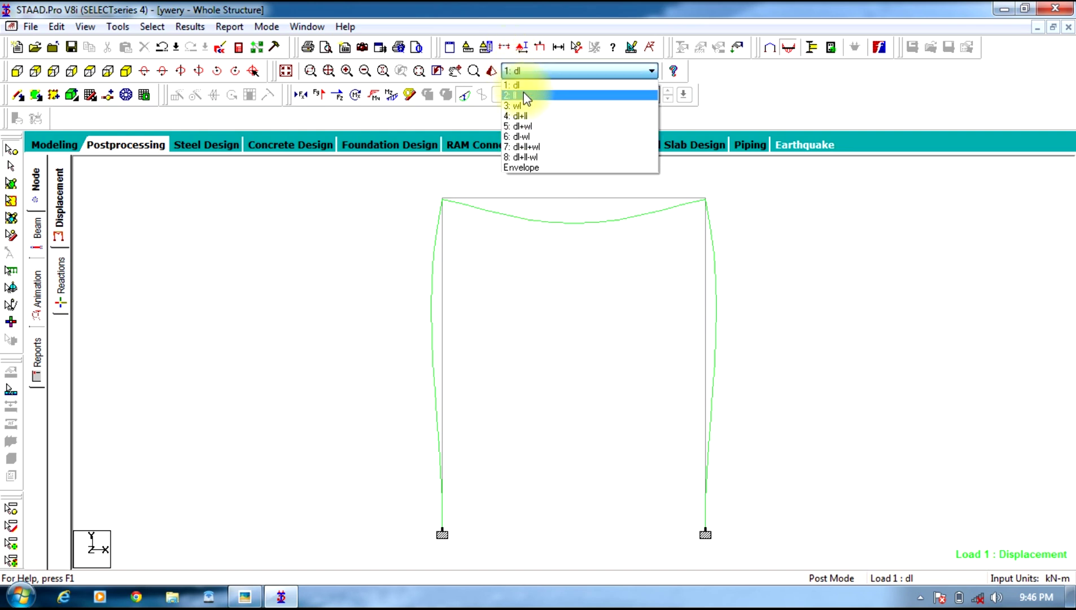
{"action": "left_click", "coordinate": [524, 94]}
Compare the deflected shapes for loads 3, 4, 8 and finally 7 dl+ll+wl.
{"action": "left_click", "coordinate": [529, 70]}
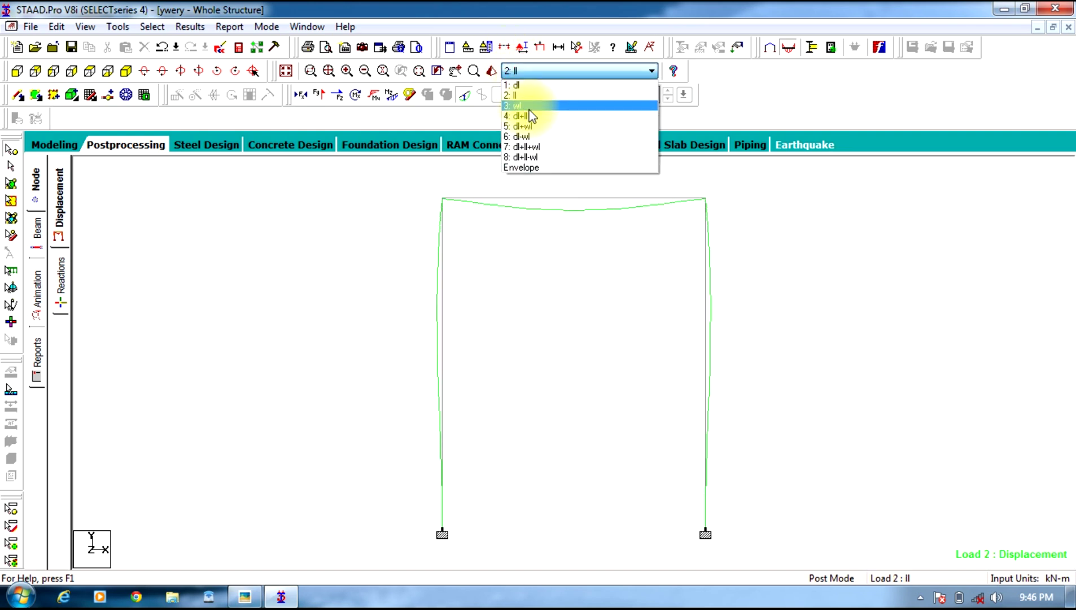
{"action": "left_click", "coordinate": [530, 106]}
{"action": "left_click", "coordinate": [541, 78]}
{"action": "left_click", "coordinate": [531, 93]}
{"action": "left_click", "coordinate": [529, 71]}
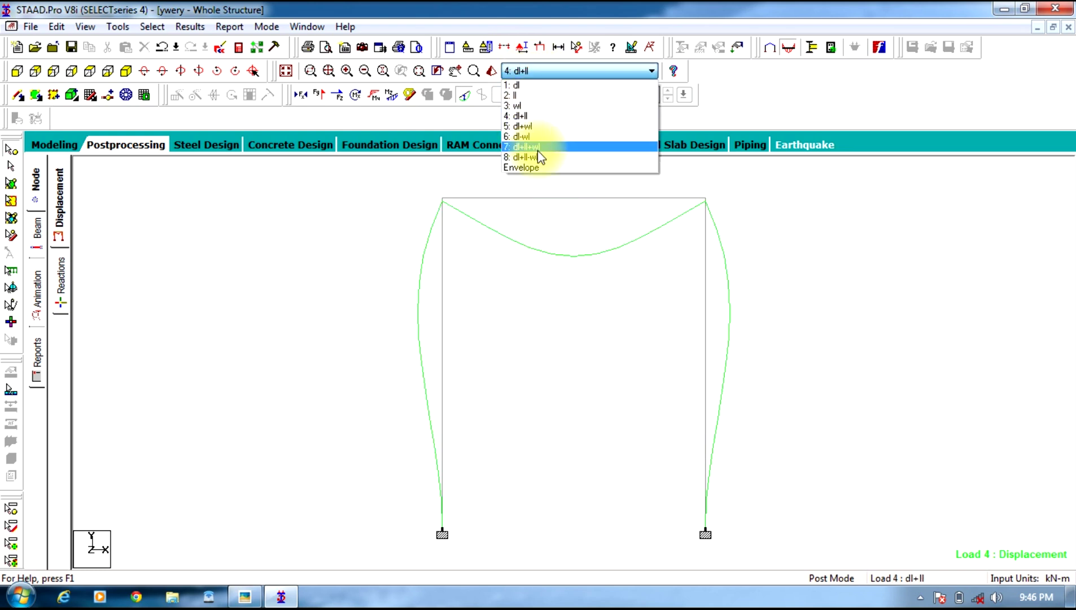
{"action": "left_click", "coordinate": [541, 156]}
{"action": "left_click", "coordinate": [545, 77]}
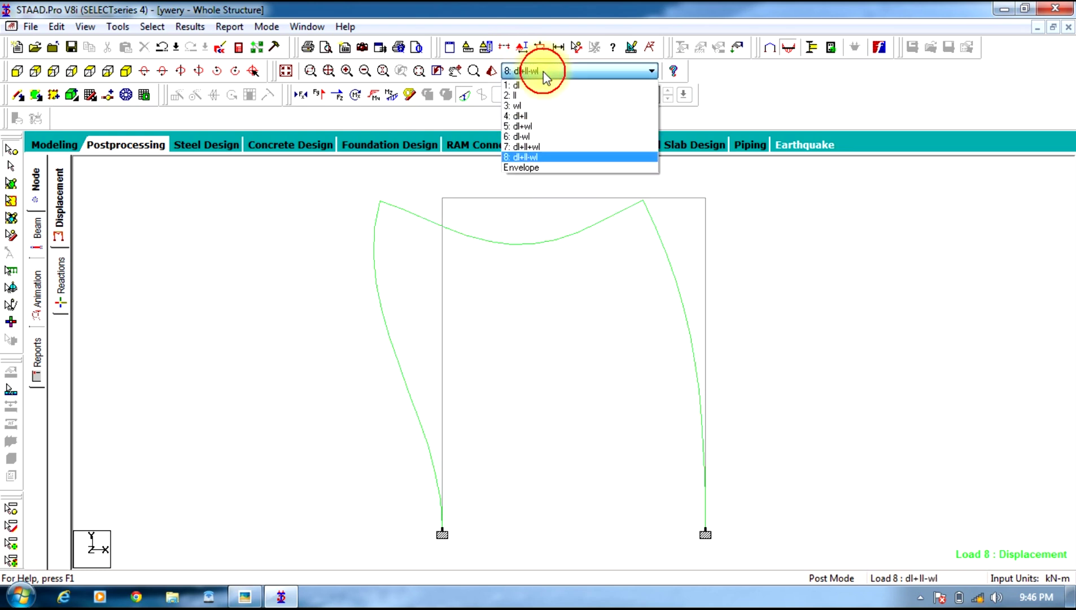
{"action": "left_click", "coordinate": [535, 146]}
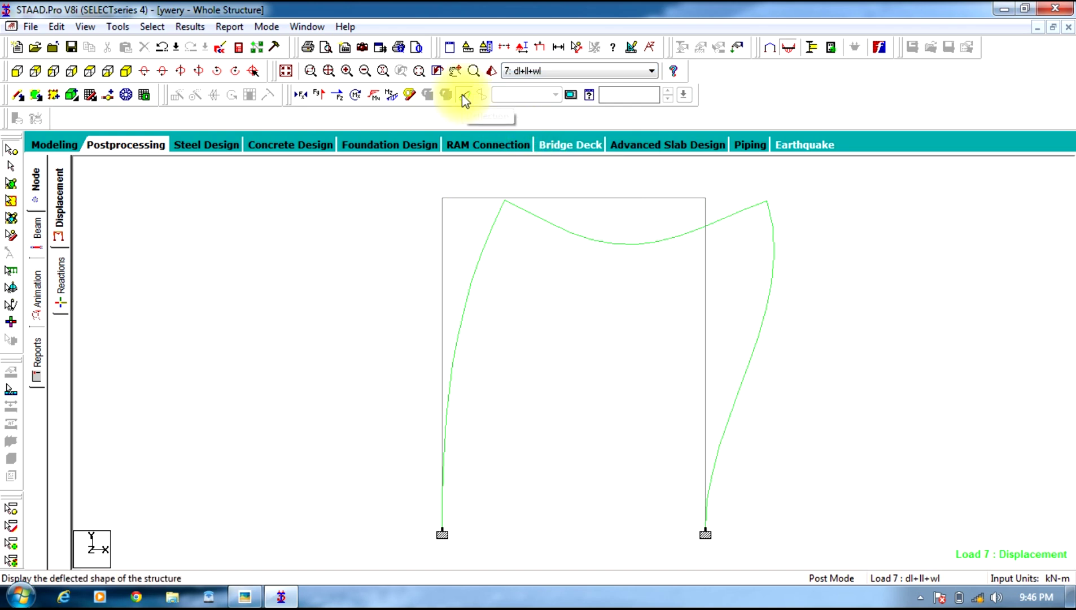
Annotate the maximum resultant displacements on the frame from the Beam Results options.
{"action": "left_click", "coordinate": [190, 26]}
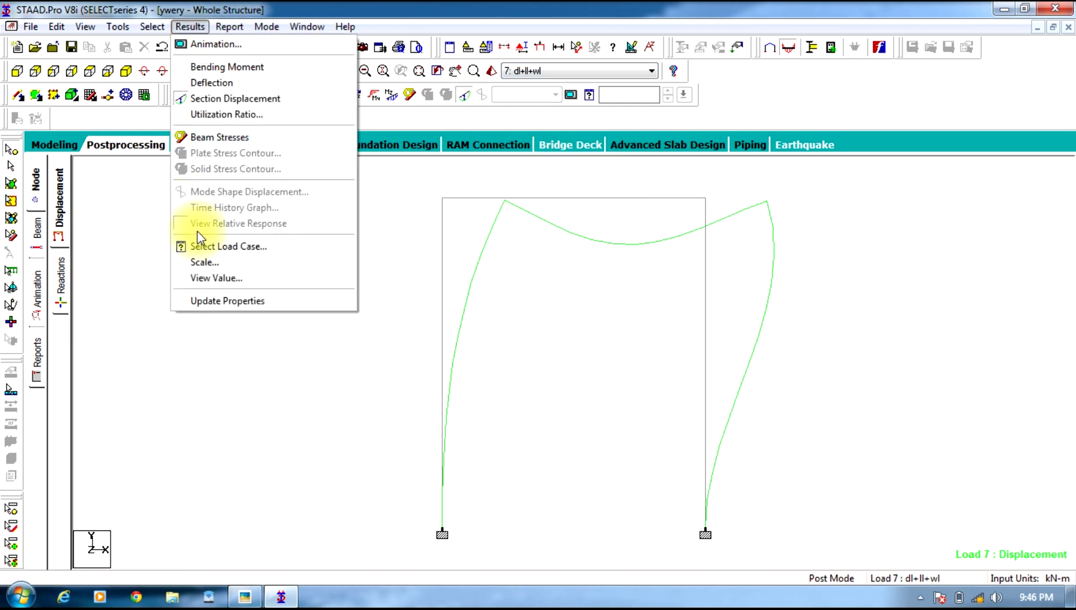
{"action": "left_click", "coordinate": [205, 280]}
{"action": "left_click", "coordinate": [480, 176]}
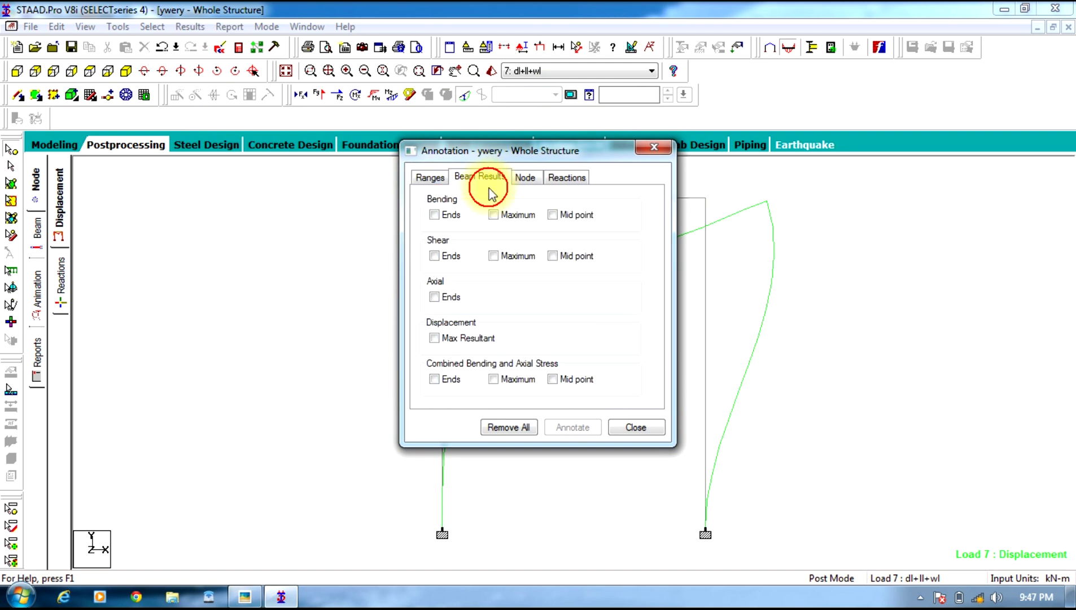
{"action": "left_click", "coordinate": [462, 341]}
{"action": "left_click", "coordinate": [566, 426]}
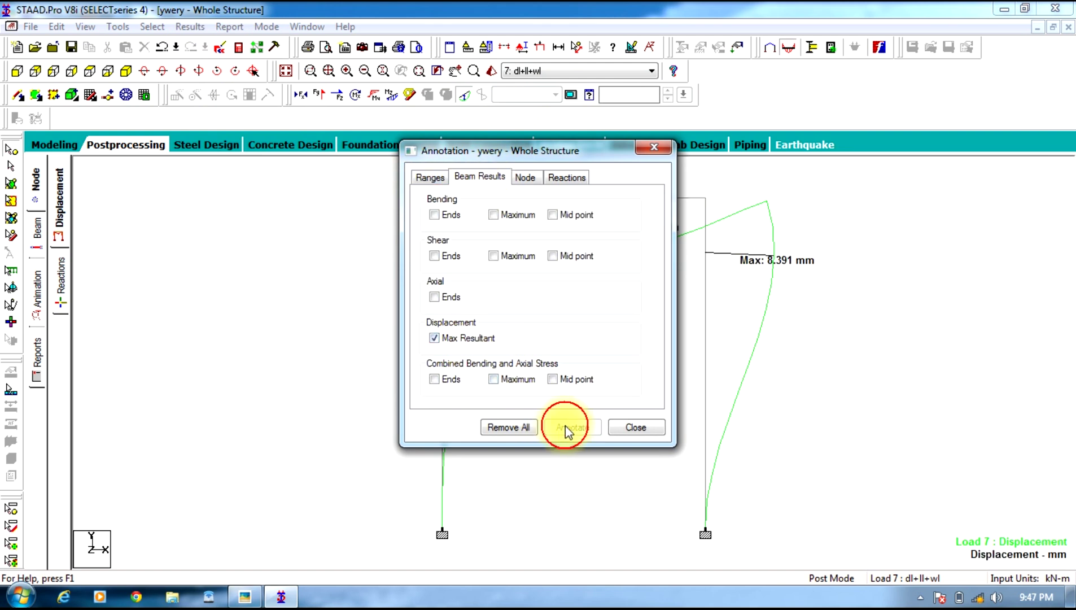
{"action": "left_click", "coordinate": [626, 433]}
Switch to load 5 dl+wl and show the support reactions and statics check tables.
{"action": "left_click", "coordinate": [463, 94]}
{"action": "left_click", "coordinate": [465, 96]}
{"action": "left_click", "coordinate": [530, 70]}
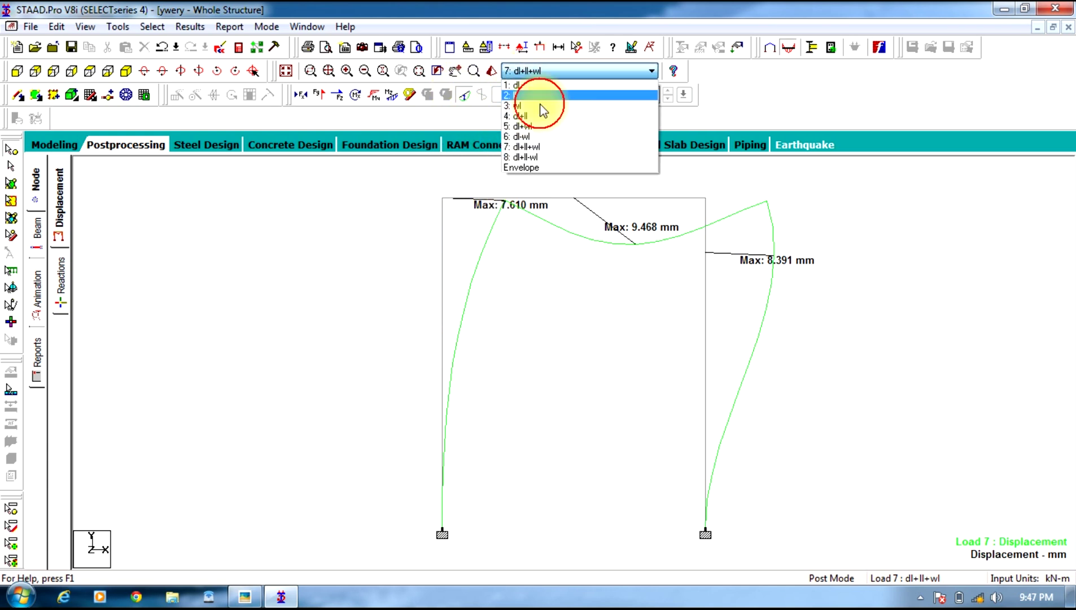
{"action": "left_click", "coordinate": [543, 126]}
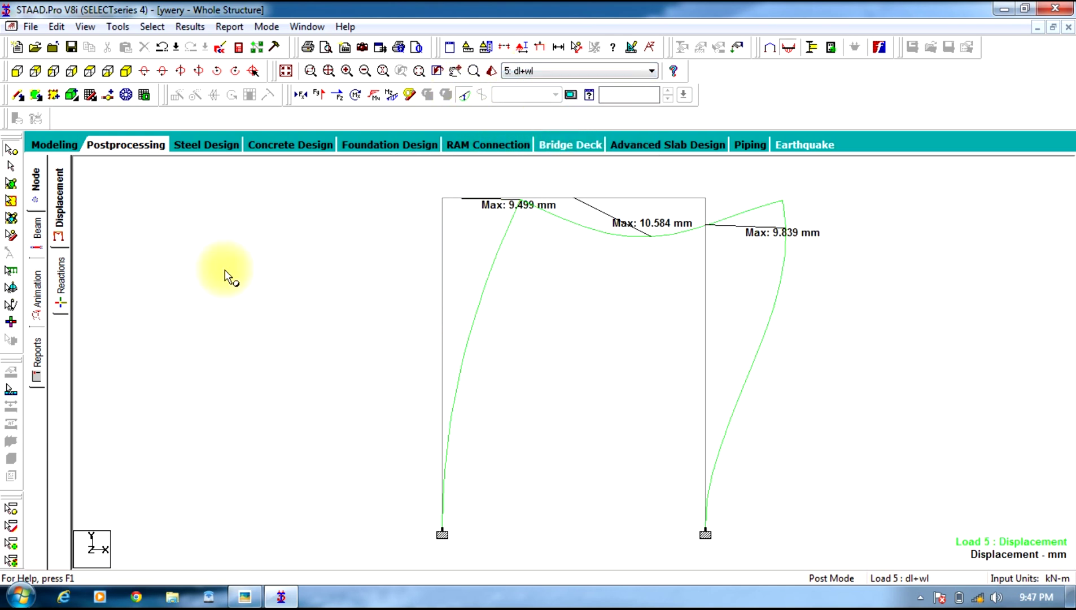
{"action": "left_click", "coordinate": [62, 282]}
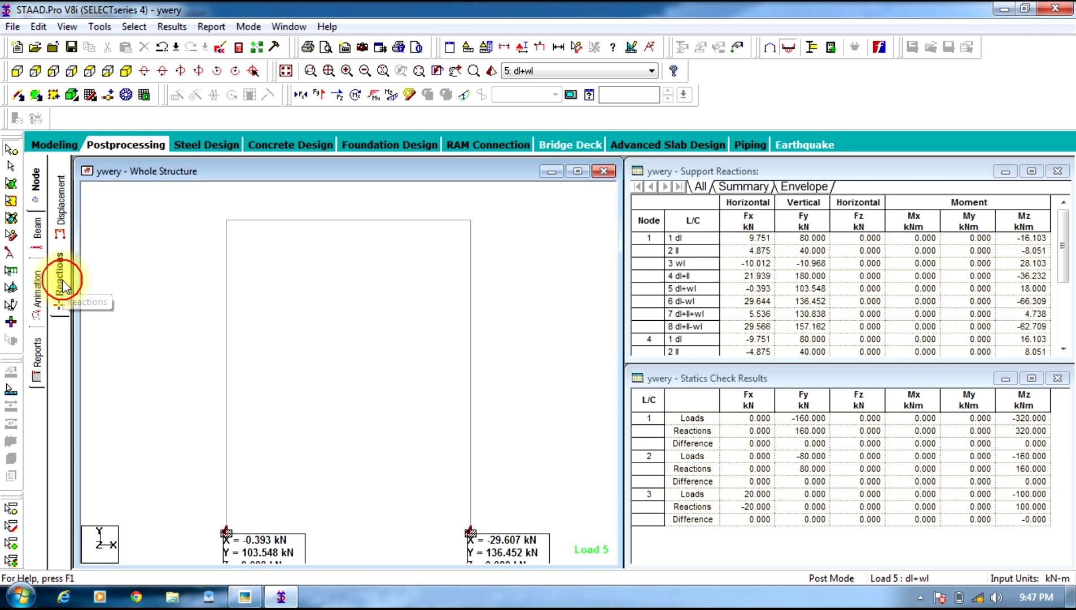
Maximize the Displacement page view and plot the deflected shape for load 7 dl+ll+wl.
{"action": "left_click", "coordinate": [576, 172]}
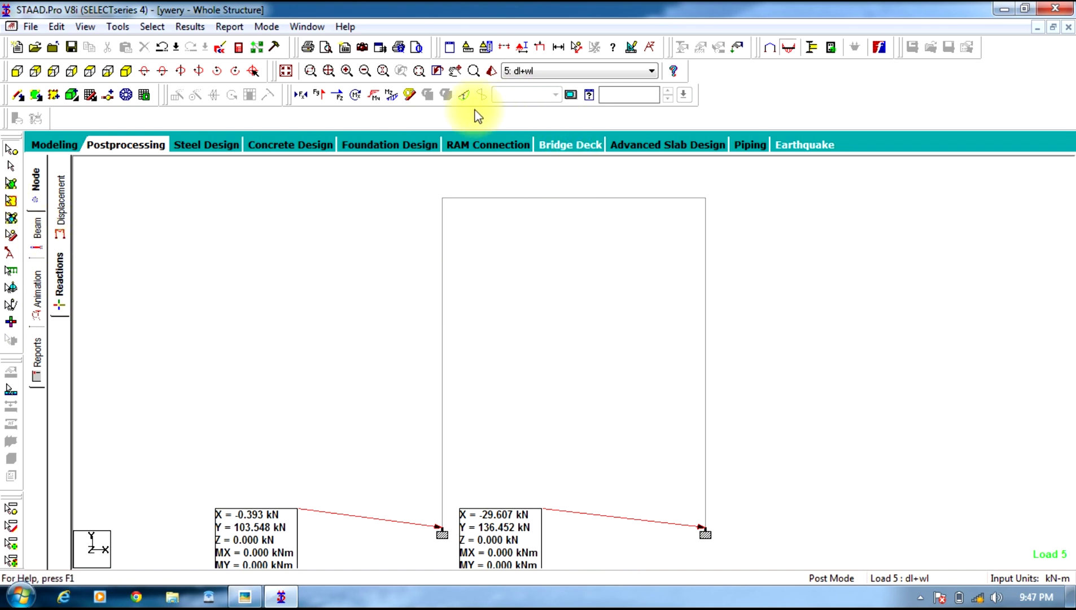
{"action": "left_click", "coordinate": [461, 101]}
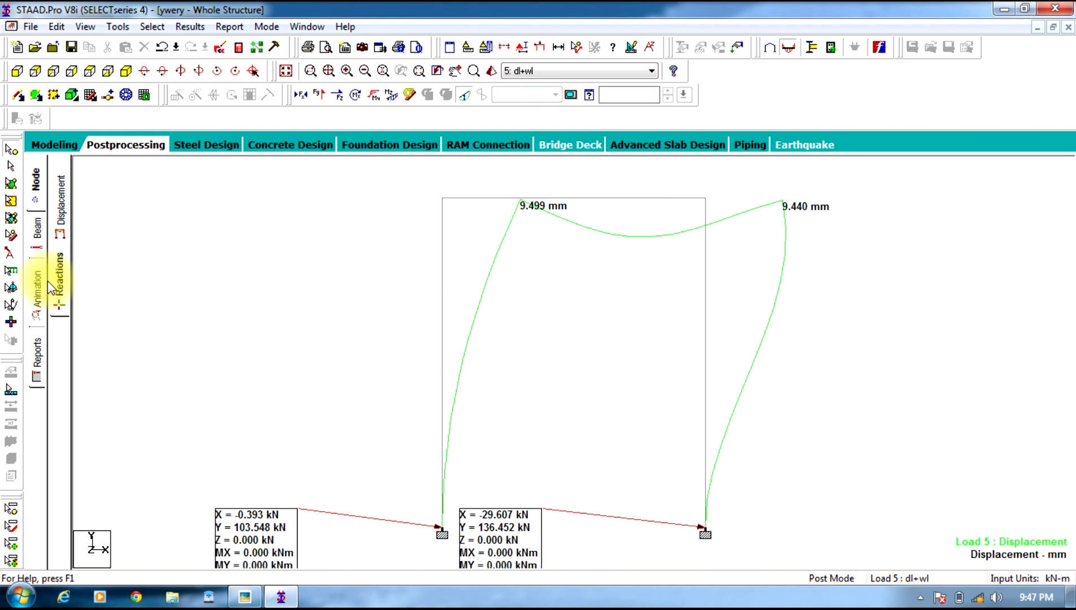
{"action": "left_click", "coordinate": [61, 235]}
{"action": "left_click", "coordinate": [540, 172]}
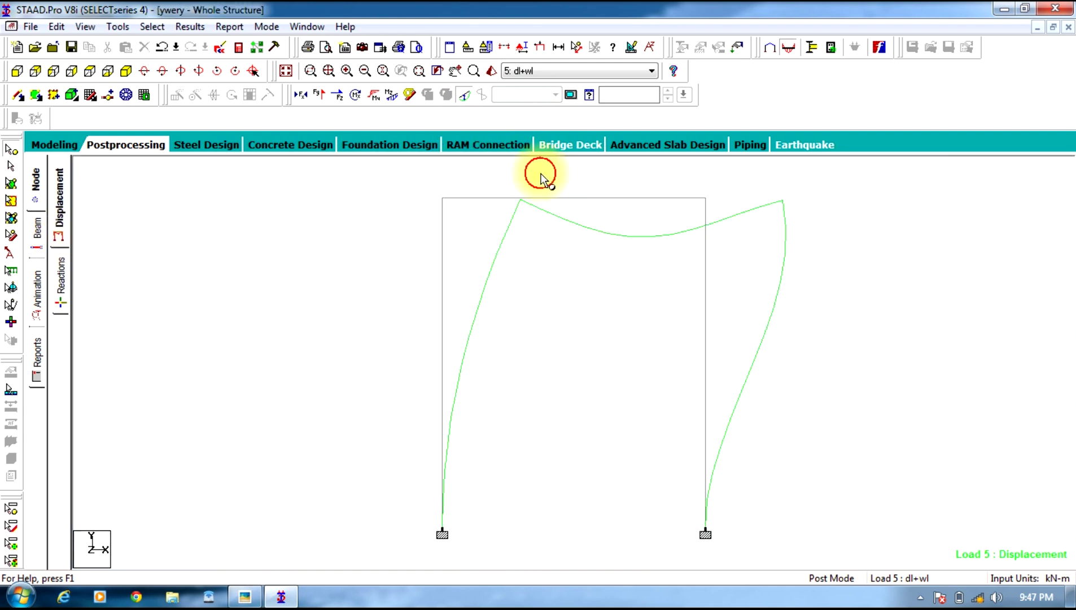
{"action": "left_click", "coordinate": [547, 71]}
{"action": "left_click", "coordinate": [537, 145]}
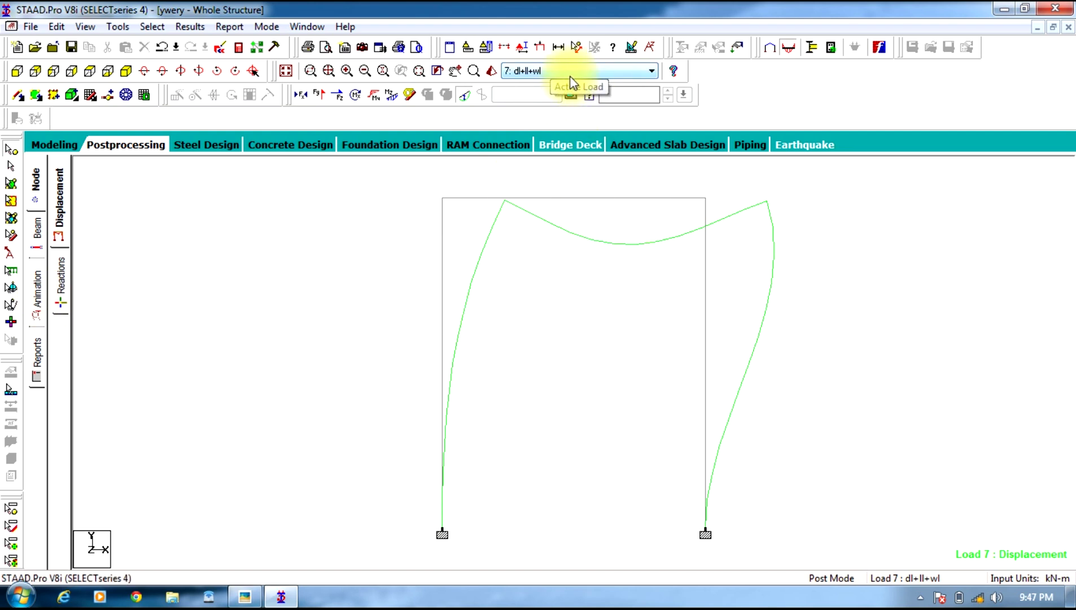
{"action": "left_click", "coordinate": [38, 294]}
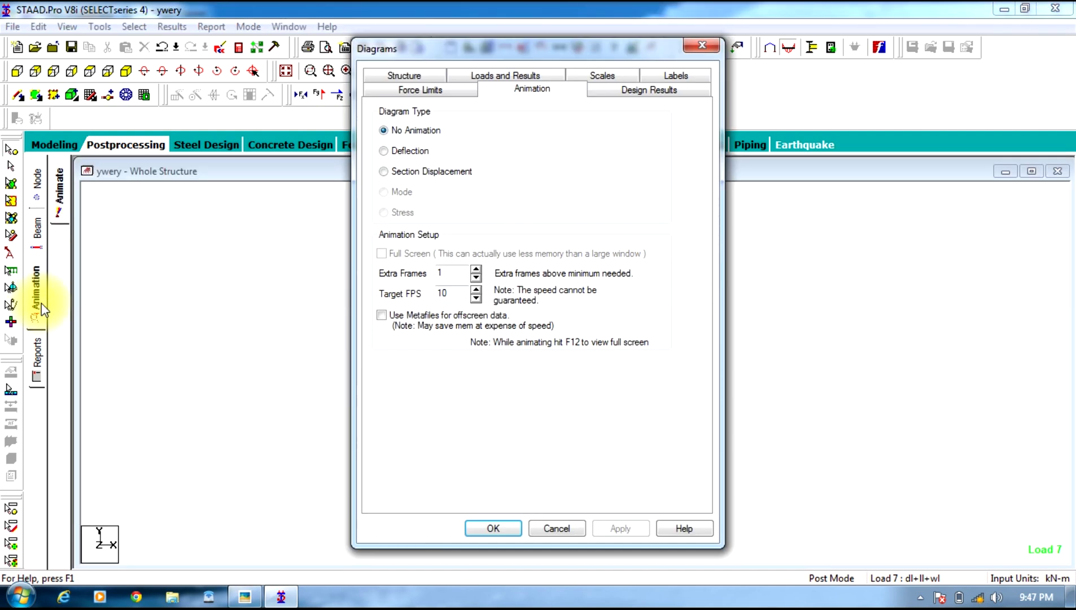
Play the section displacement animation for load 7, then switch to No Animation.
{"action": "left_click", "coordinate": [409, 172]}
{"action": "left_click", "coordinate": [617, 528]}
{"action": "left_click", "coordinate": [498, 528]}
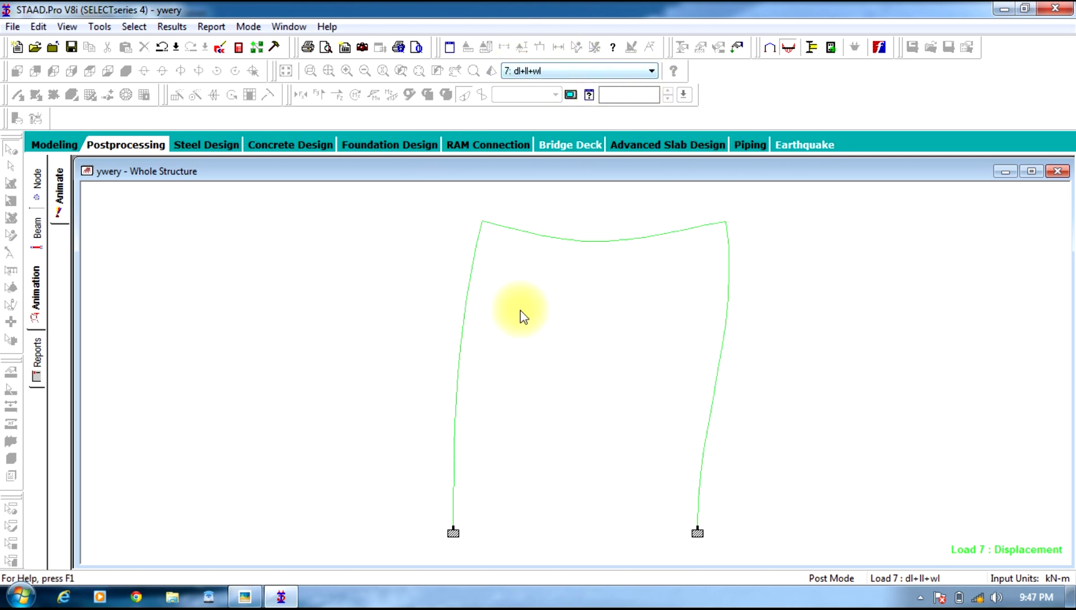
{"action": "left_click", "coordinate": [36, 289]}
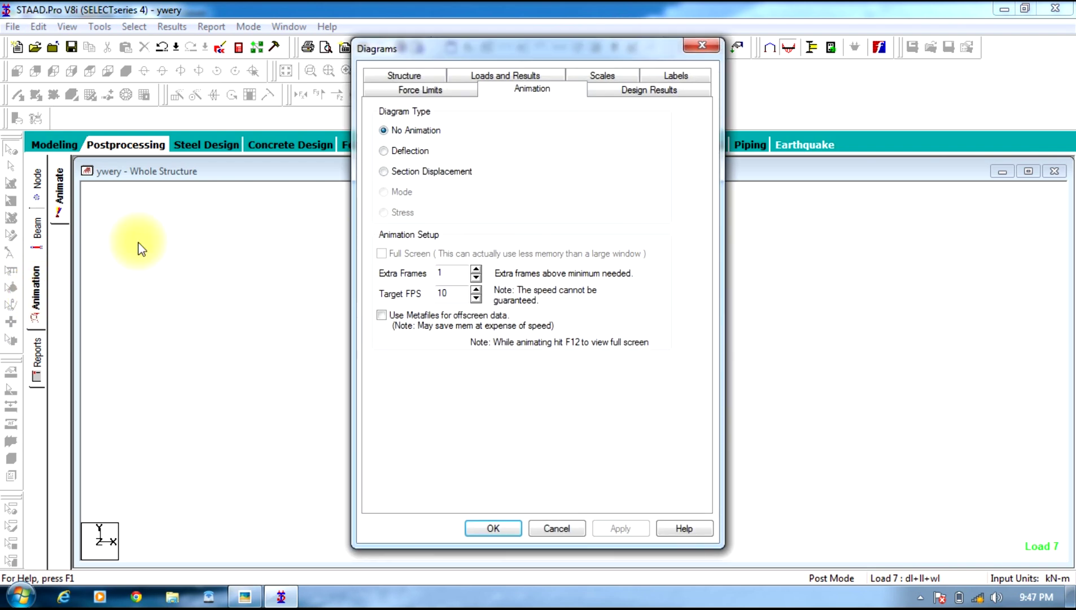
{"action": "left_click", "coordinate": [500, 529]}
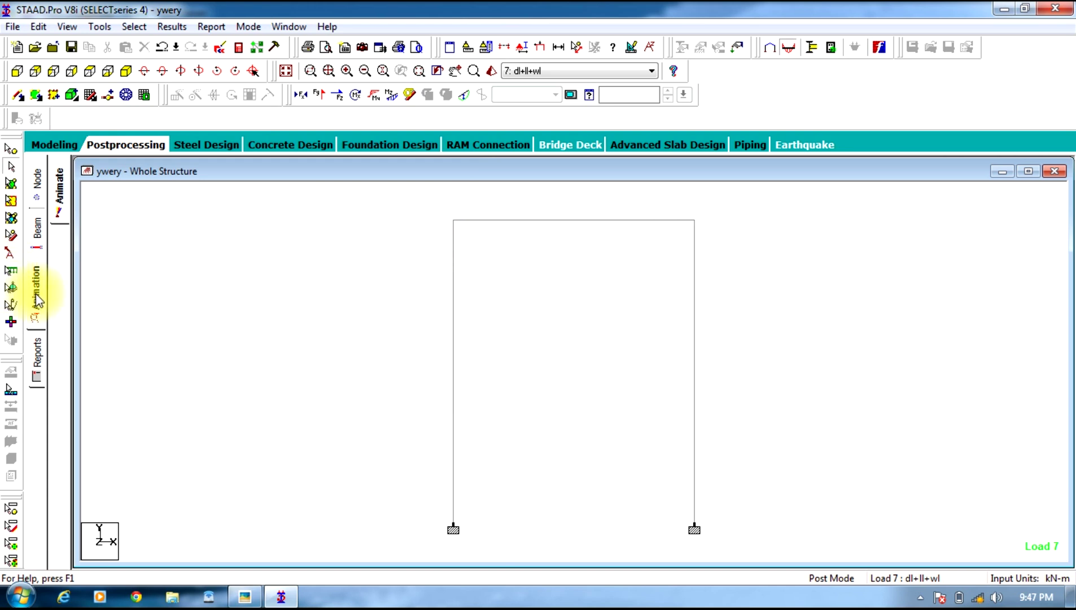
Display Bending Z, Shear Y and Axial Force diagrams on the frame.
{"action": "left_click", "coordinate": [391, 96]}
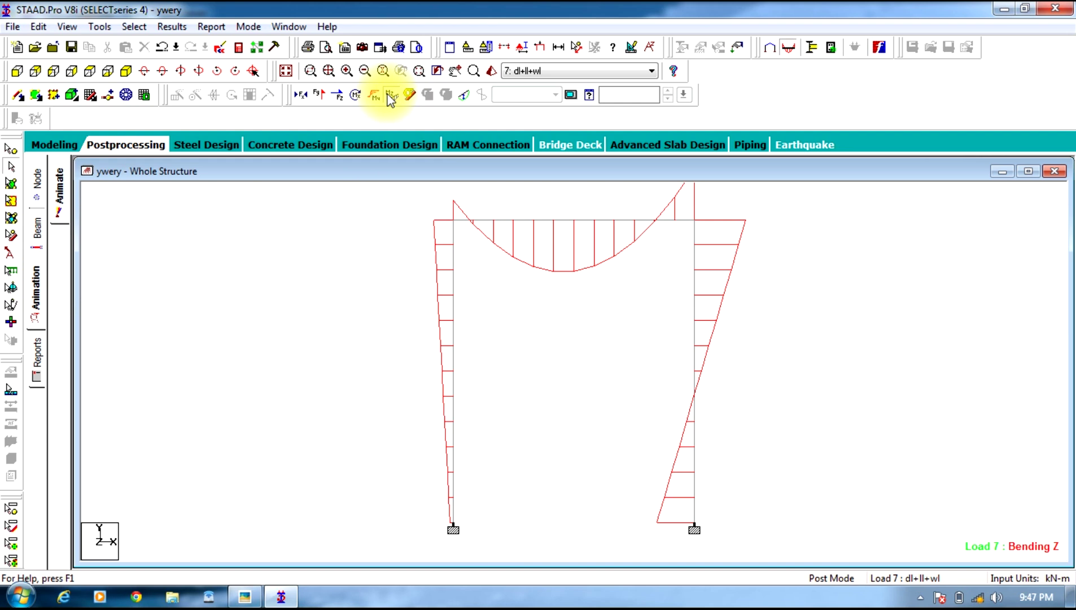
{"action": "left_click", "coordinate": [314, 102]}
{"action": "left_click", "coordinate": [305, 100]}
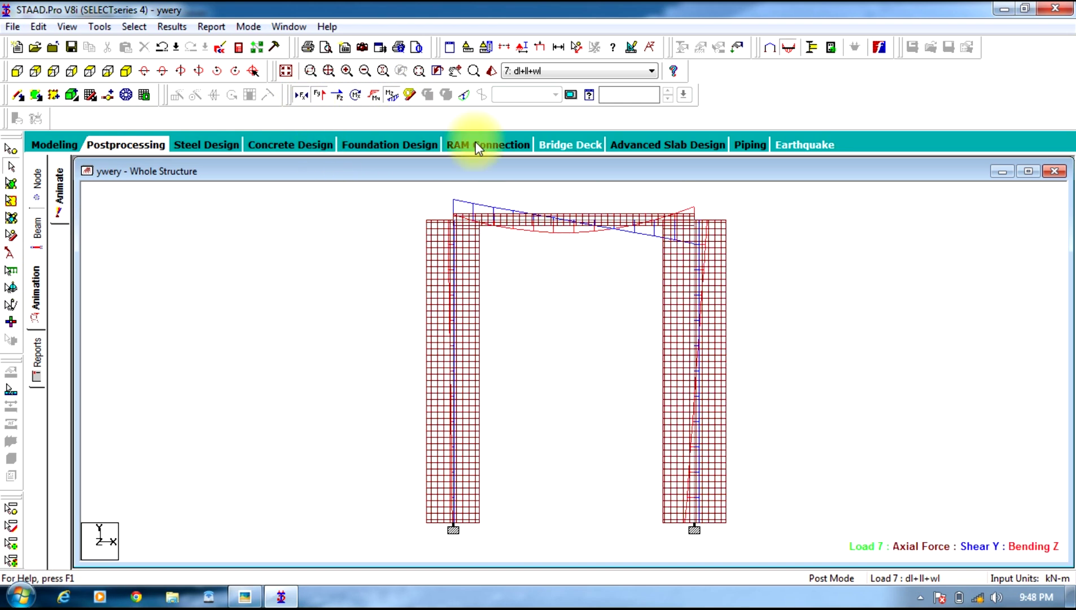
View the force diagrams for loads 6, 8, then 6 dl-wl, and return to Modeling.
{"action": "left_click", "coordinate": [560, 70]}
{"action": "left_click", "coordinate": [551, 136]}
{"action": "left_click", "coordinate": [533, 72]}
{"action": "left_click", "coordinate": [542, 157]}
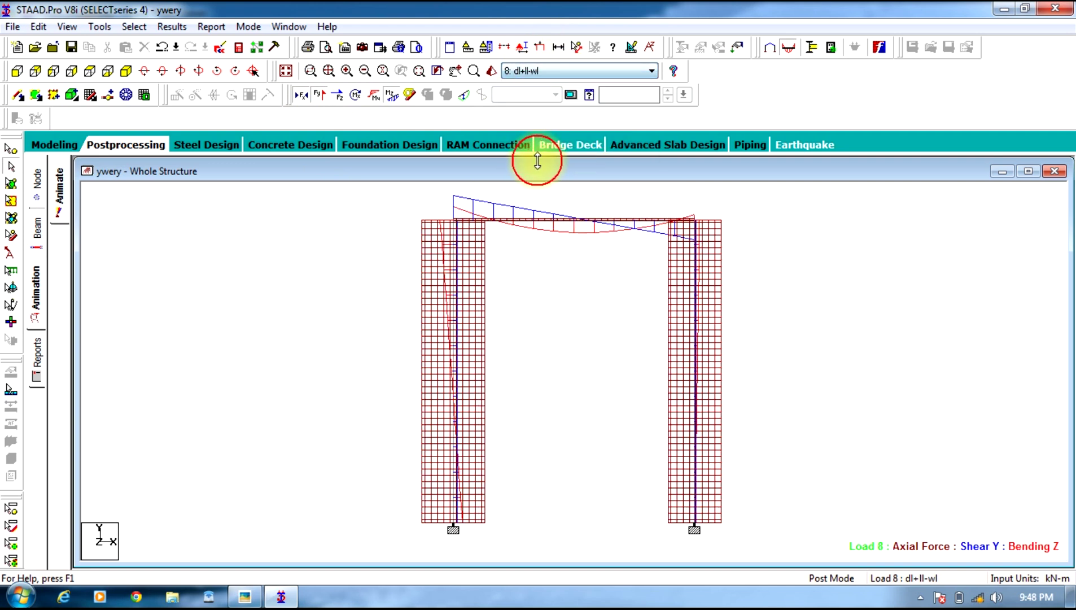
{"action": "left_click", "coordinate": [539, 74]}
{"action": "left_click", "coordinate": [545, 137]}
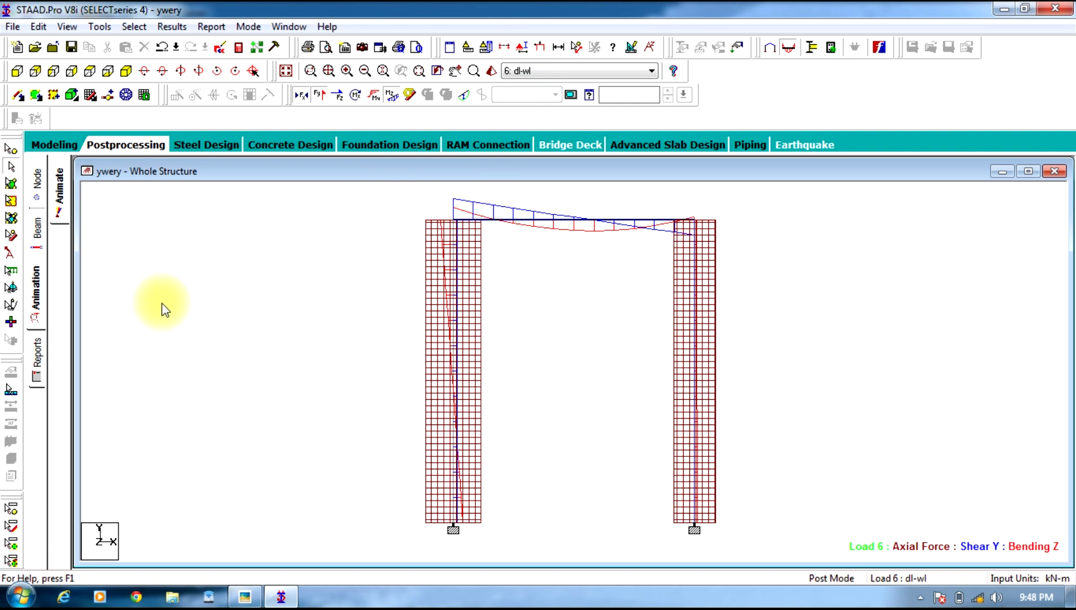
{"action": "left_click", "coordinate": [57, 147]}
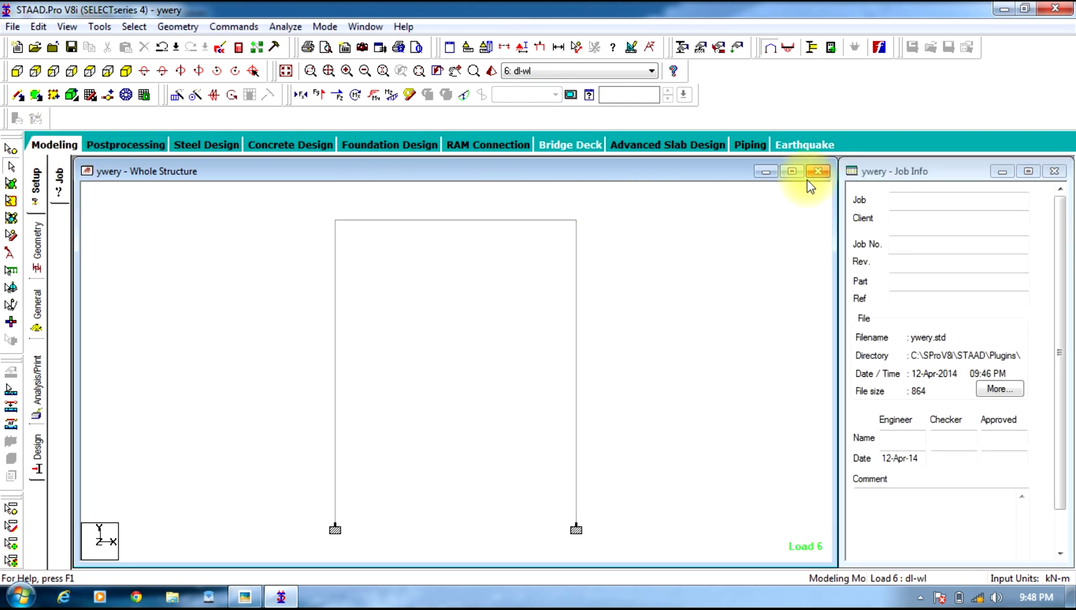